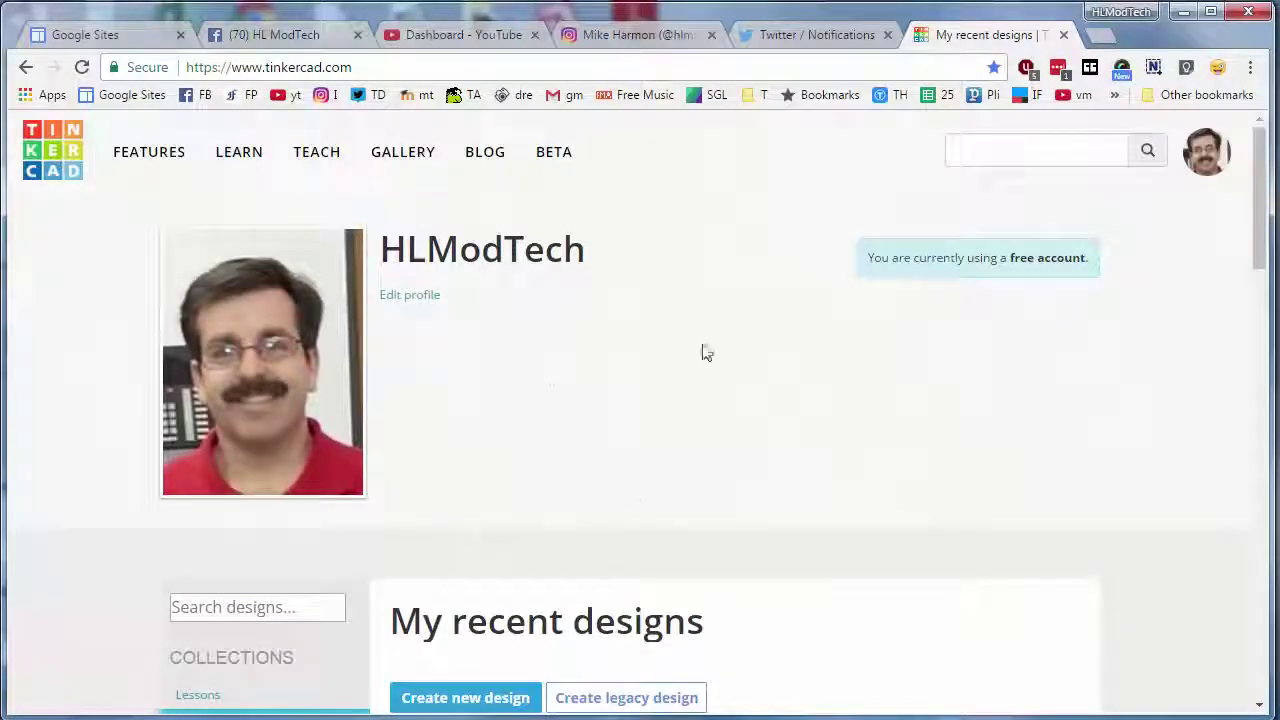
Create a new design and rename it "pip car mdh".
scroll(507, 430, "down", 1)
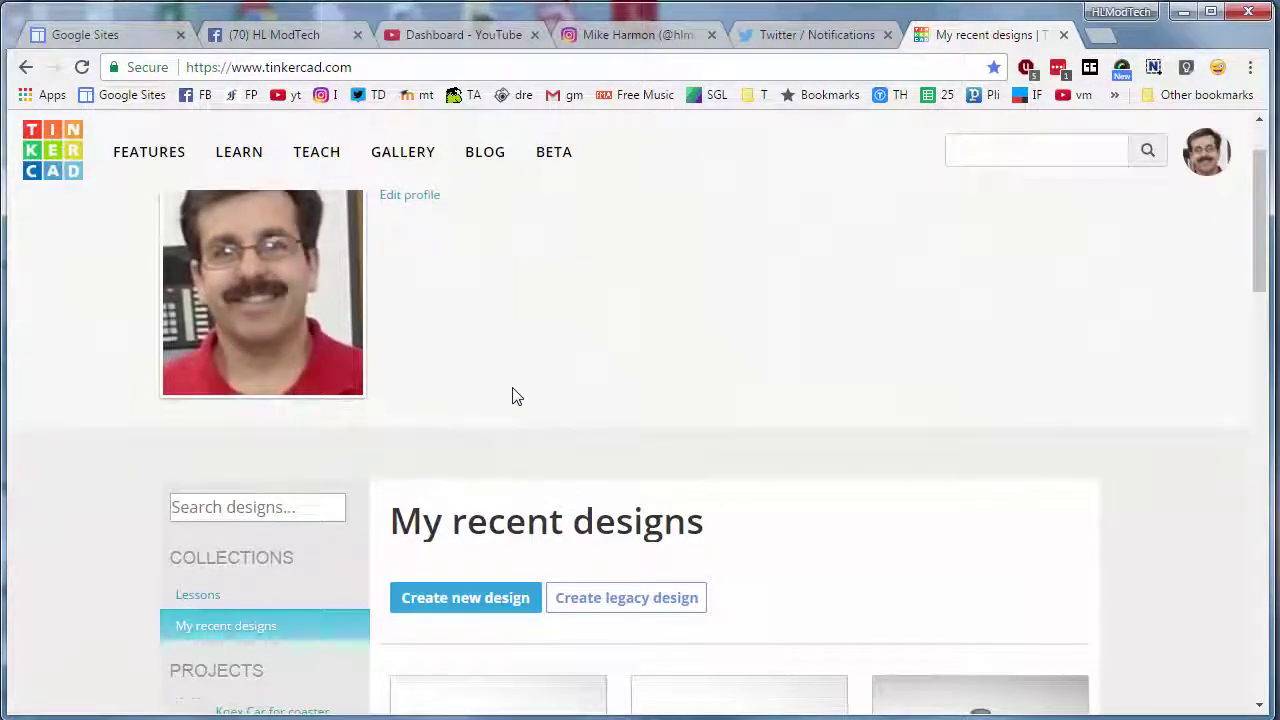
scroll(505, 395, "up", 1)
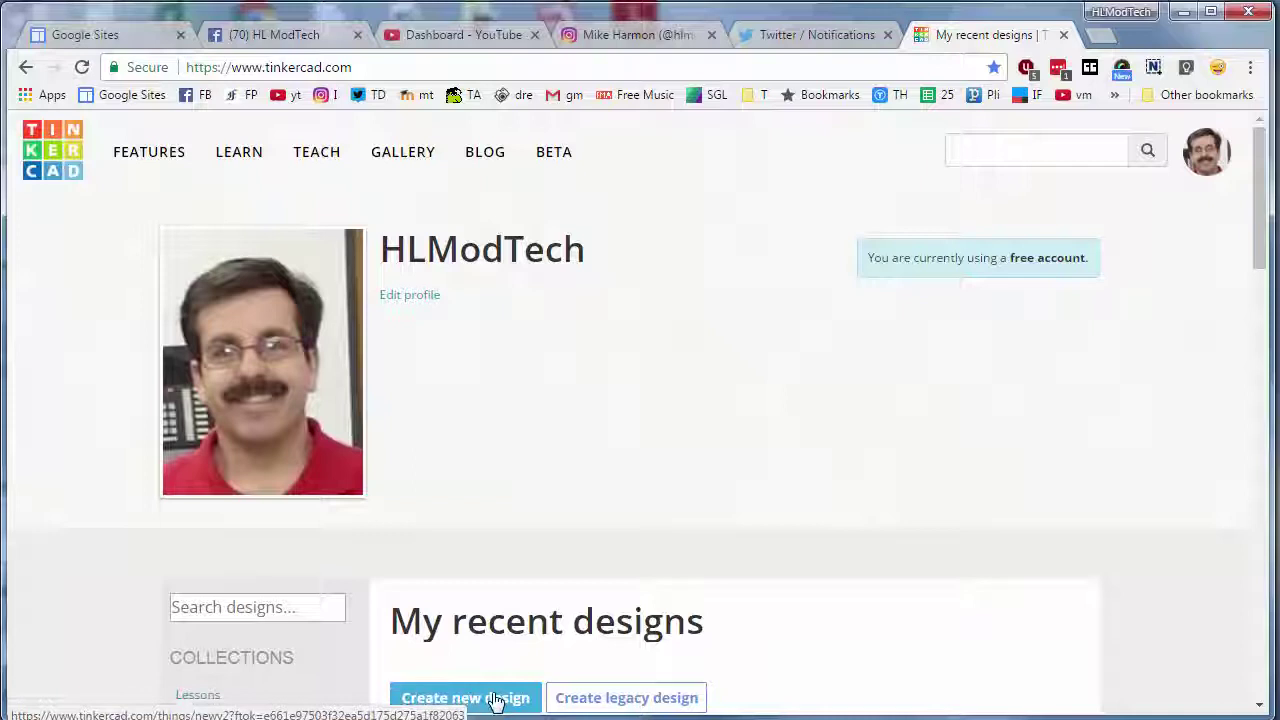
left_click(481, 699)
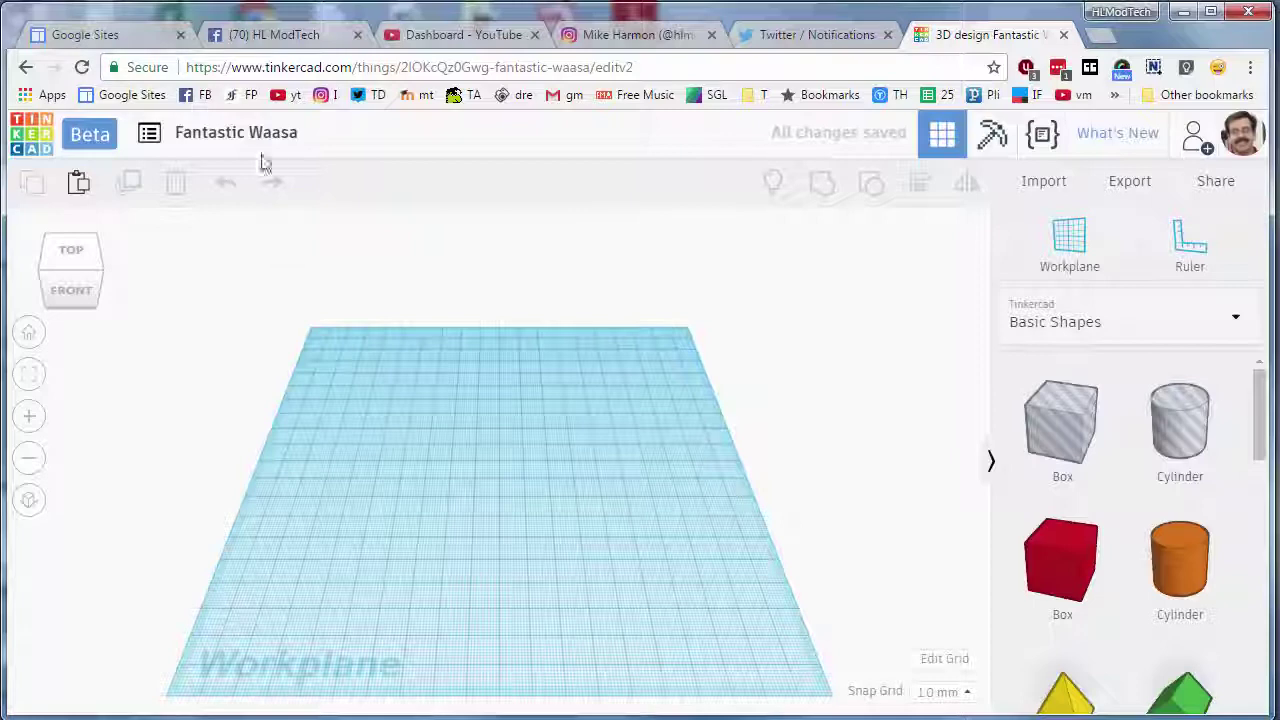
left_click(272, 138)
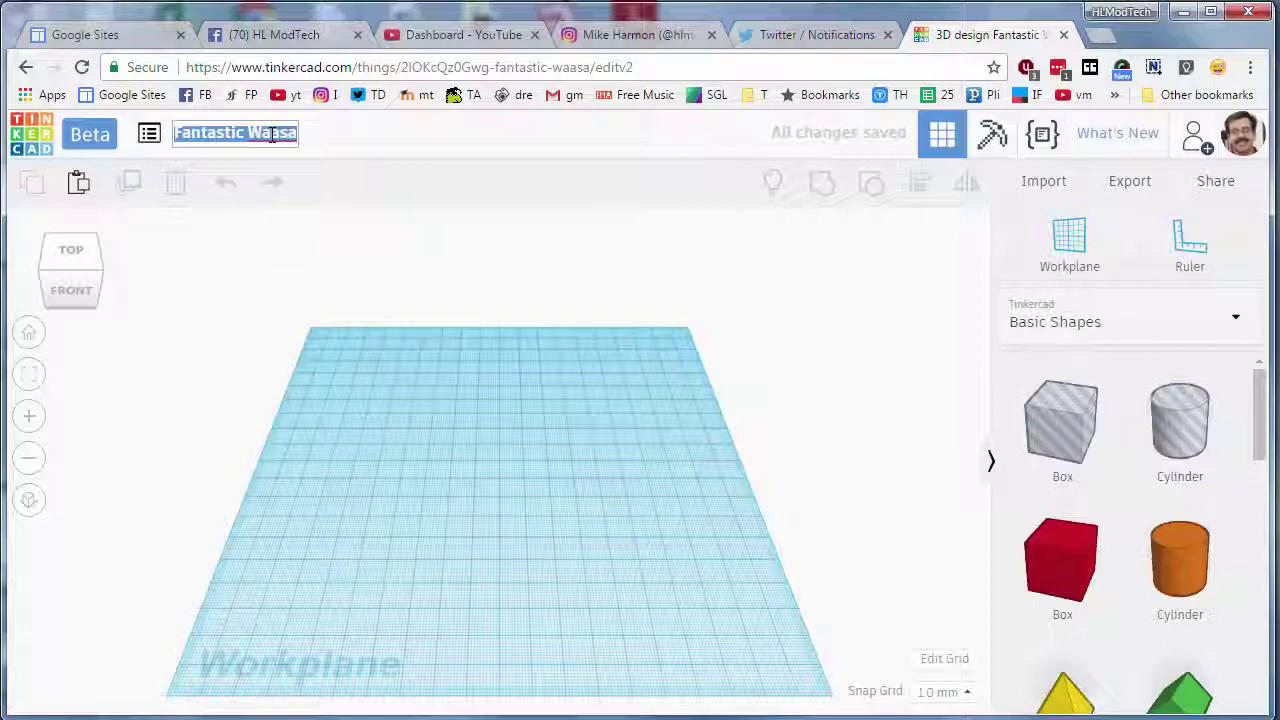
type("pip car mdh")
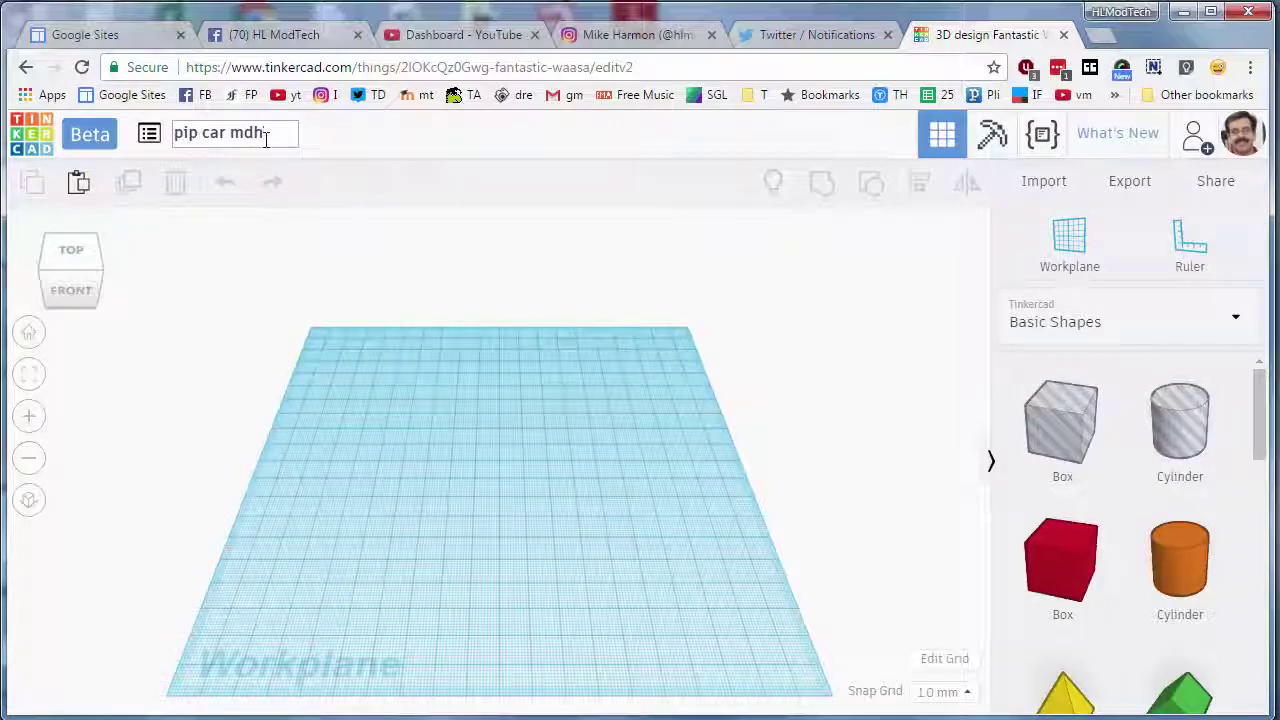
left_click(340, 414)
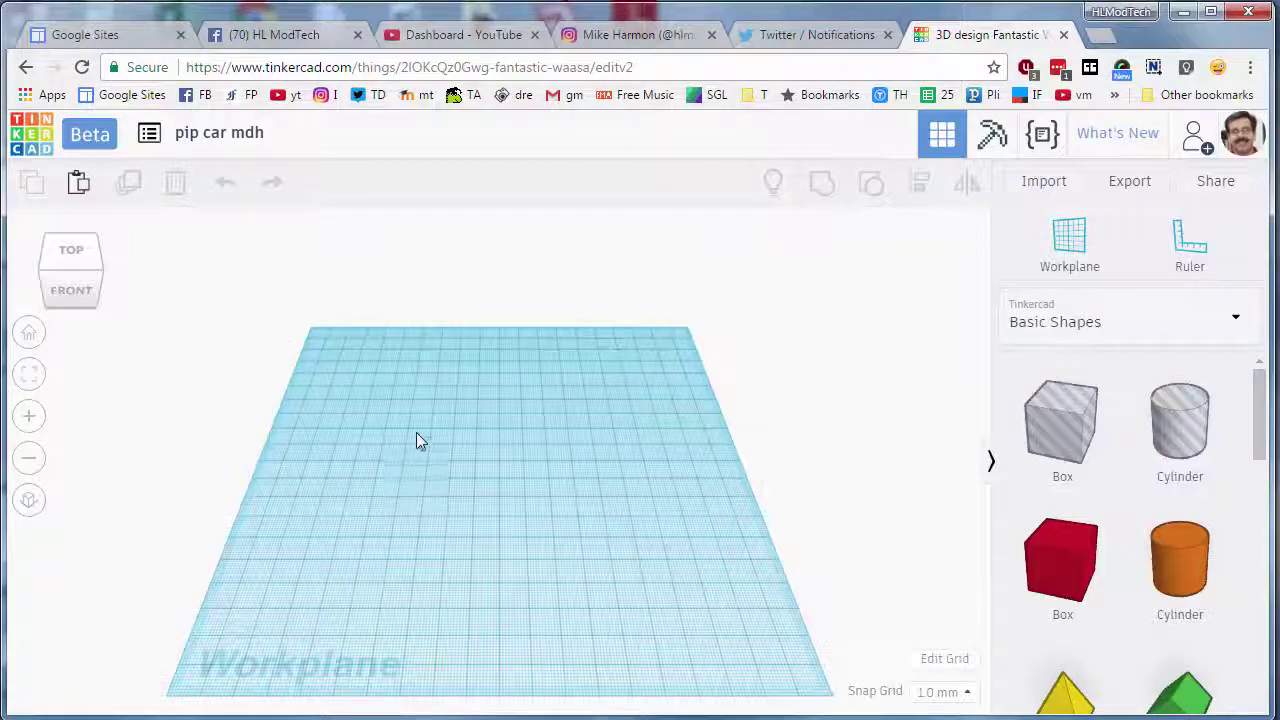
Place a red solid box on the workplane and size its base 60 mm wide by 30 mm deep.
right_click_drag(416, 433, 612, 458)
right_click_drag(455, 430, 468, 468)
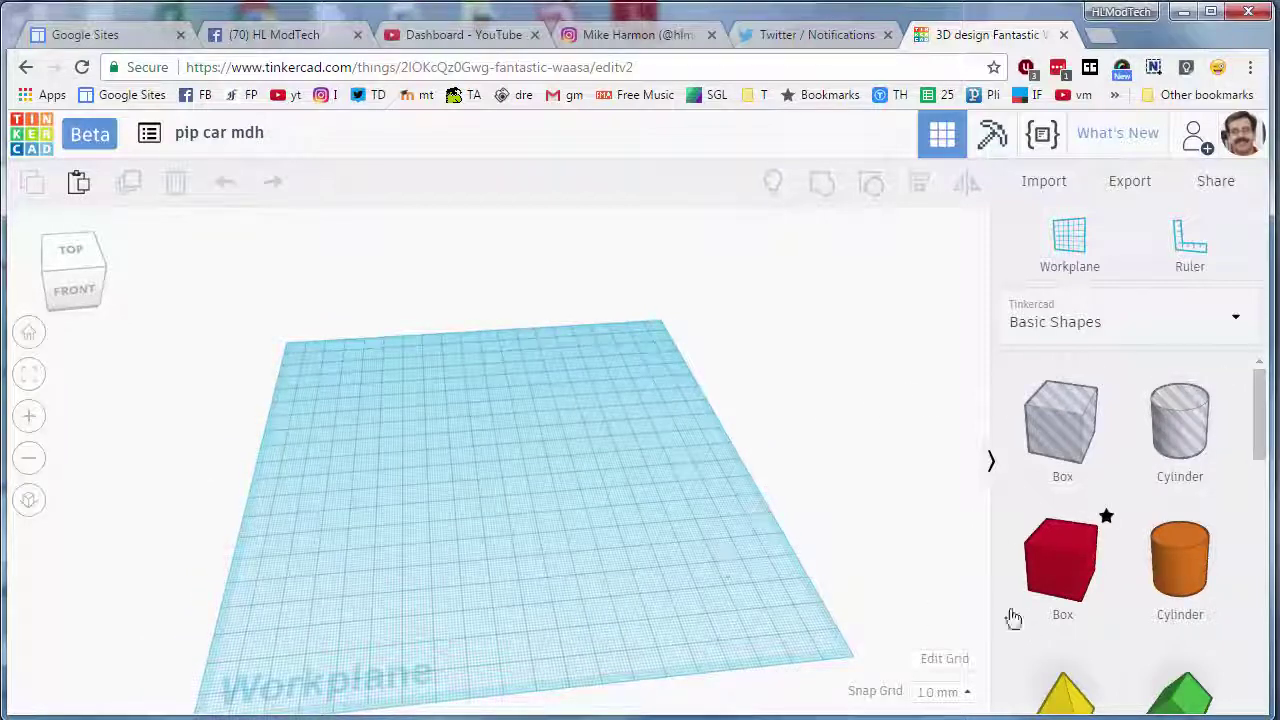
left_click_drag(1042, 562, 434, 478)
scroll(441, 492, "up", 1)
left_click(468, 499)
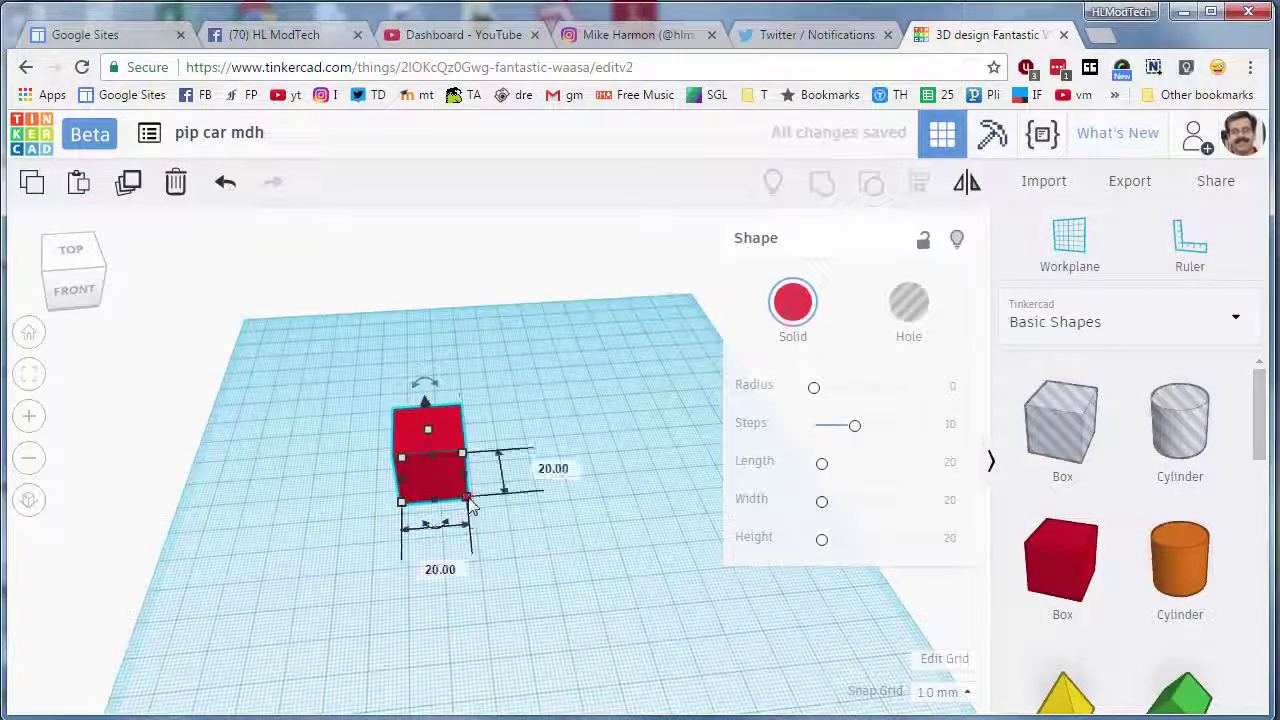
left_click(550, 468)
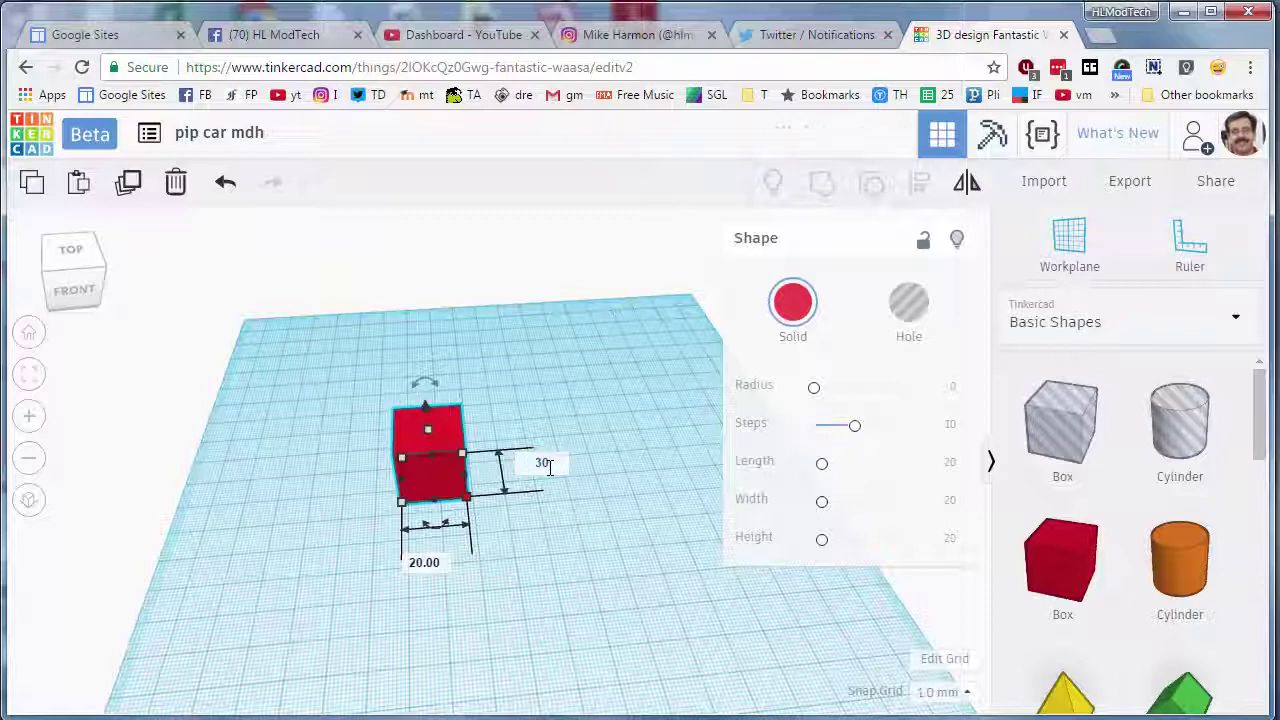
key("Return")
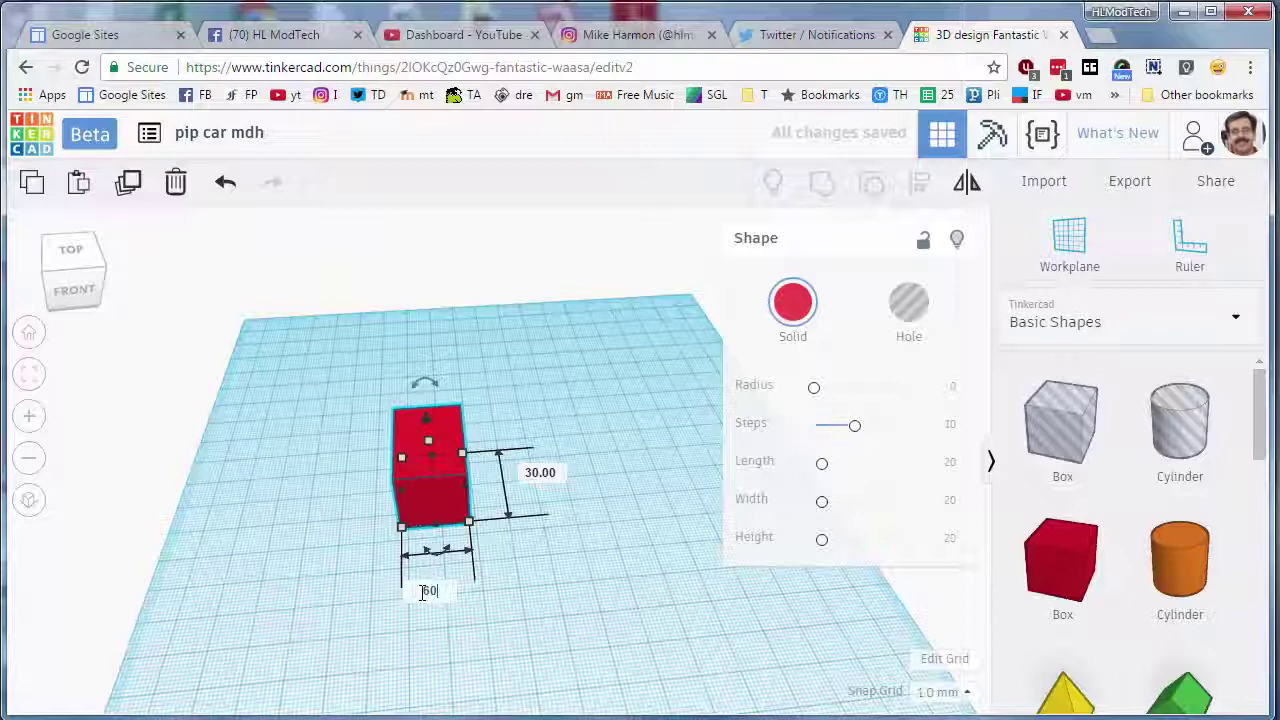
left_click(422, 593)
type("60")
key("Return")
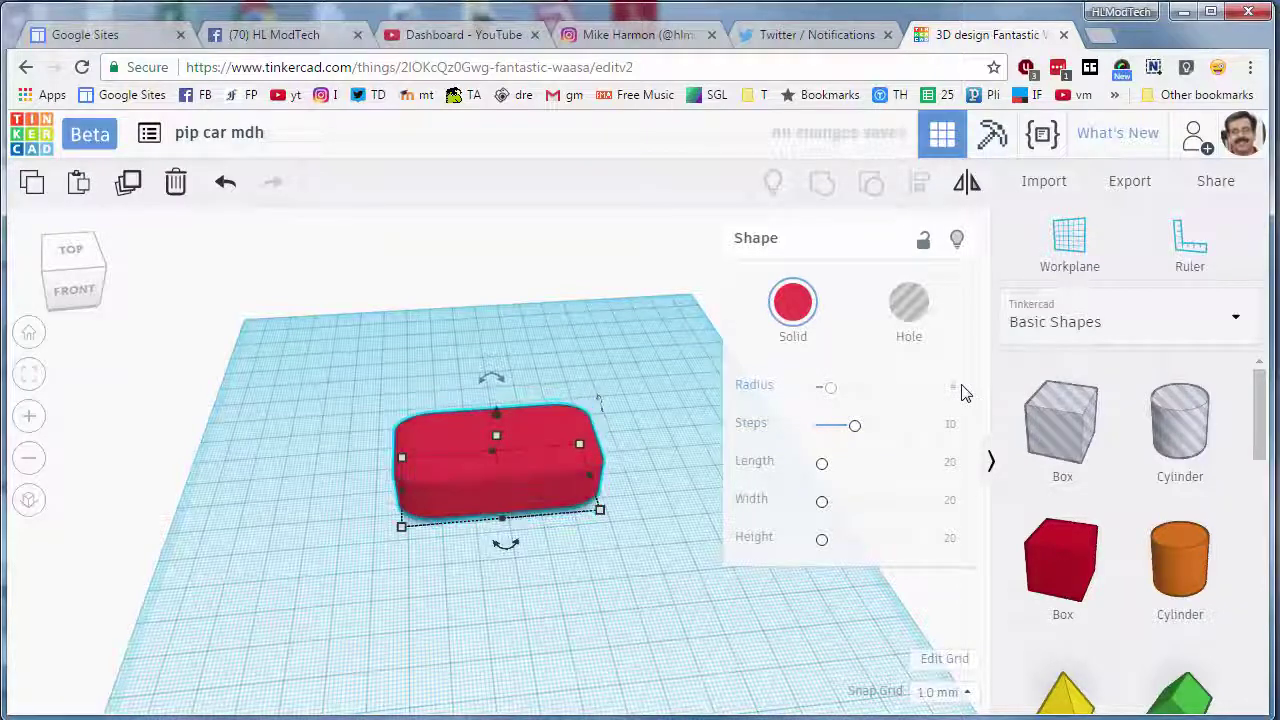
Round the red box's edges with a radius of 4 and 20 steps.
right_click_drag(380, 628, 417, 617)
scroll(509, 504, "up", 5)
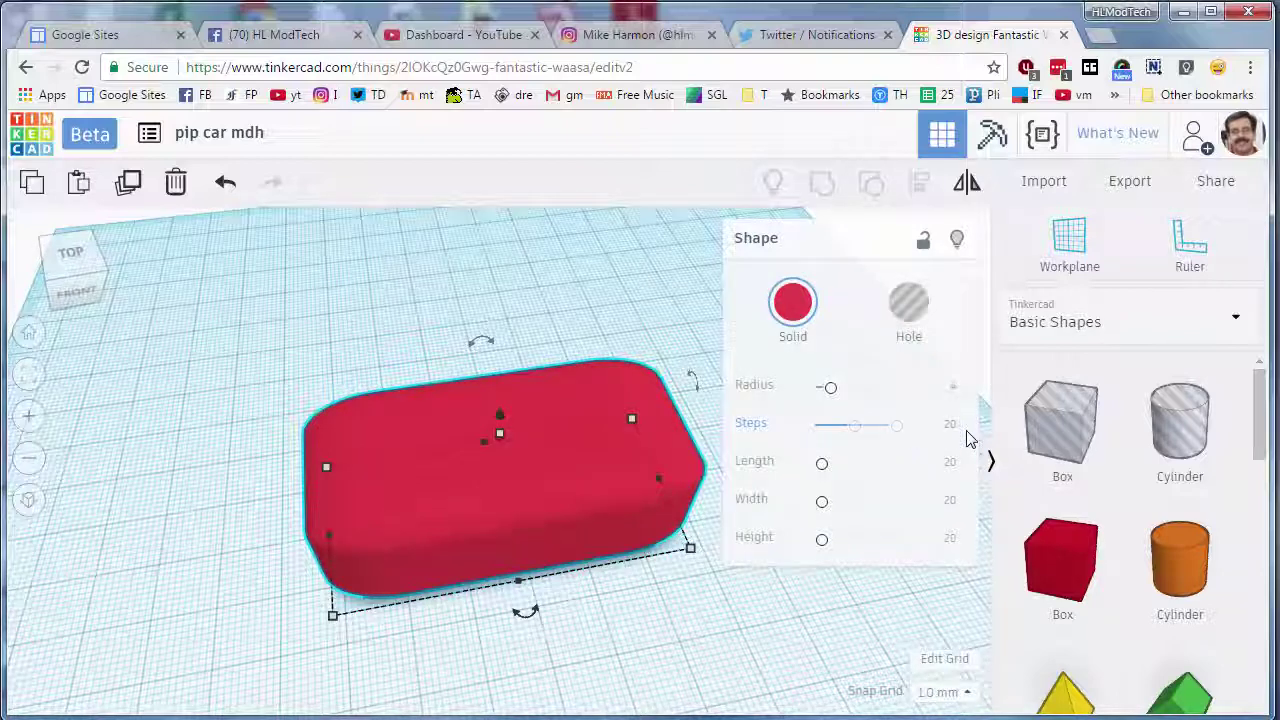
right_click_drag(674, 563, 622, 502)
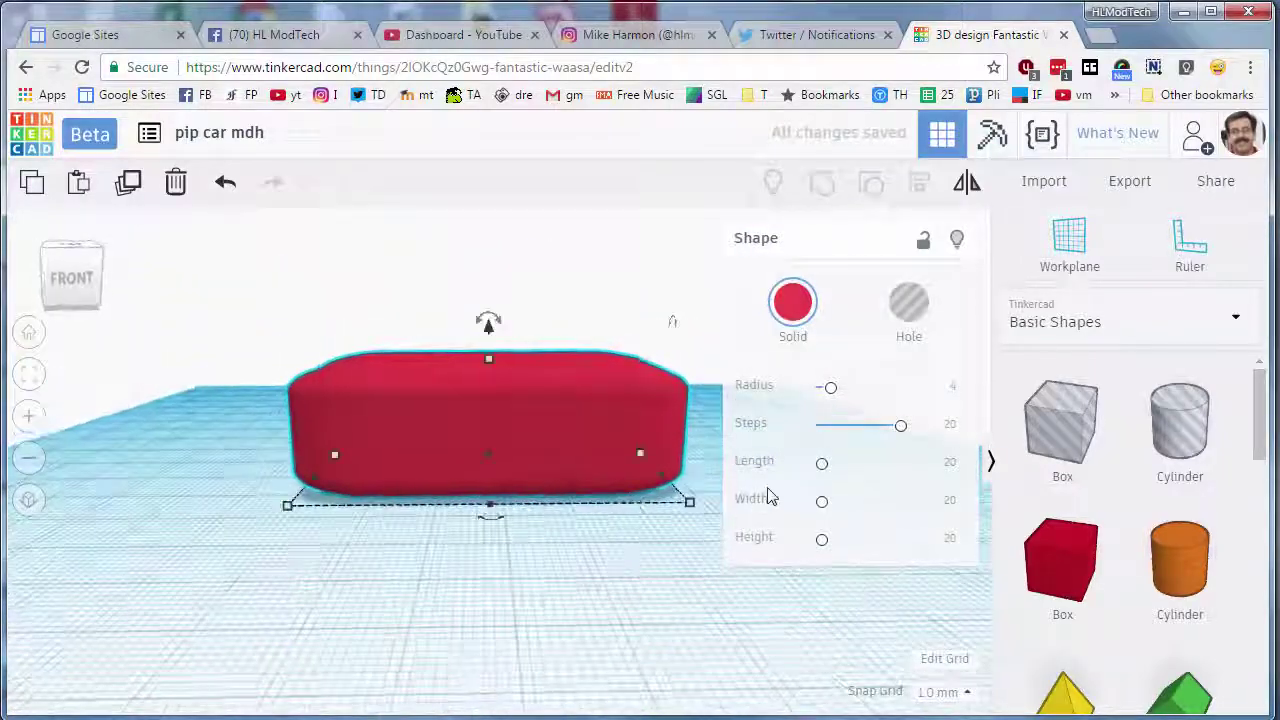
right_click_drag(591, 600, 487, 535)
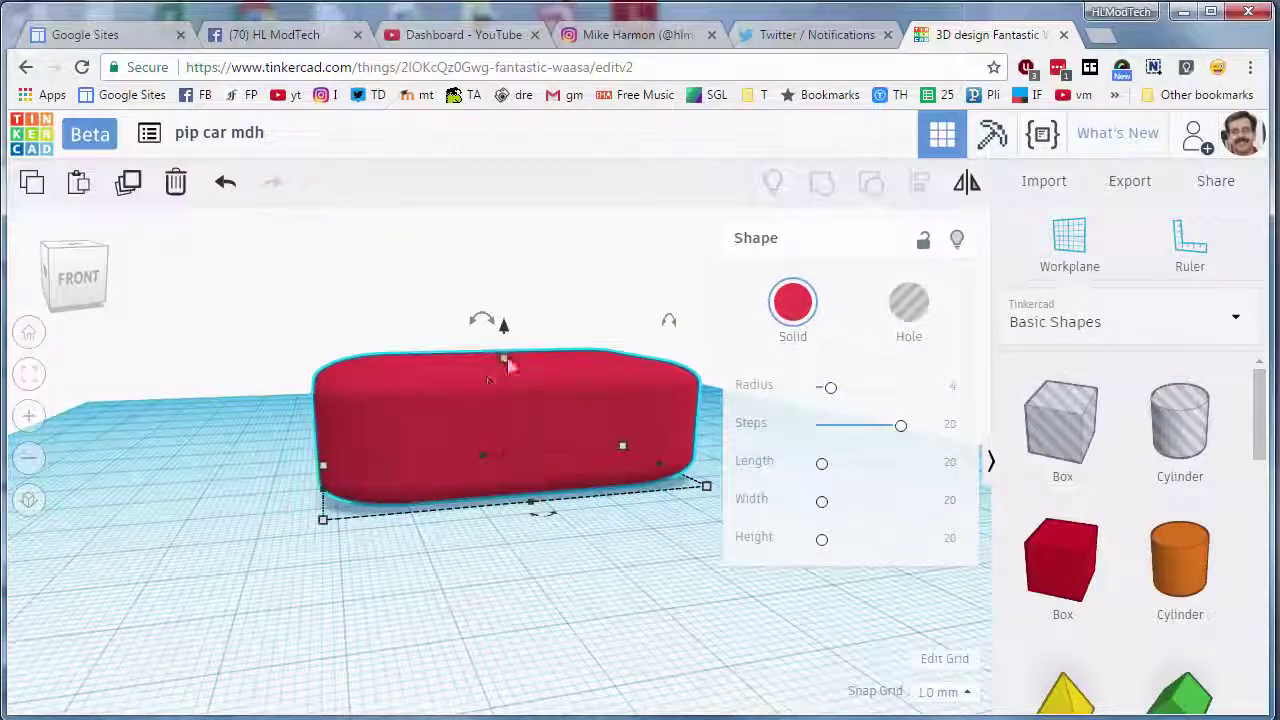
right_click_drag(491, 606, 440, 608)
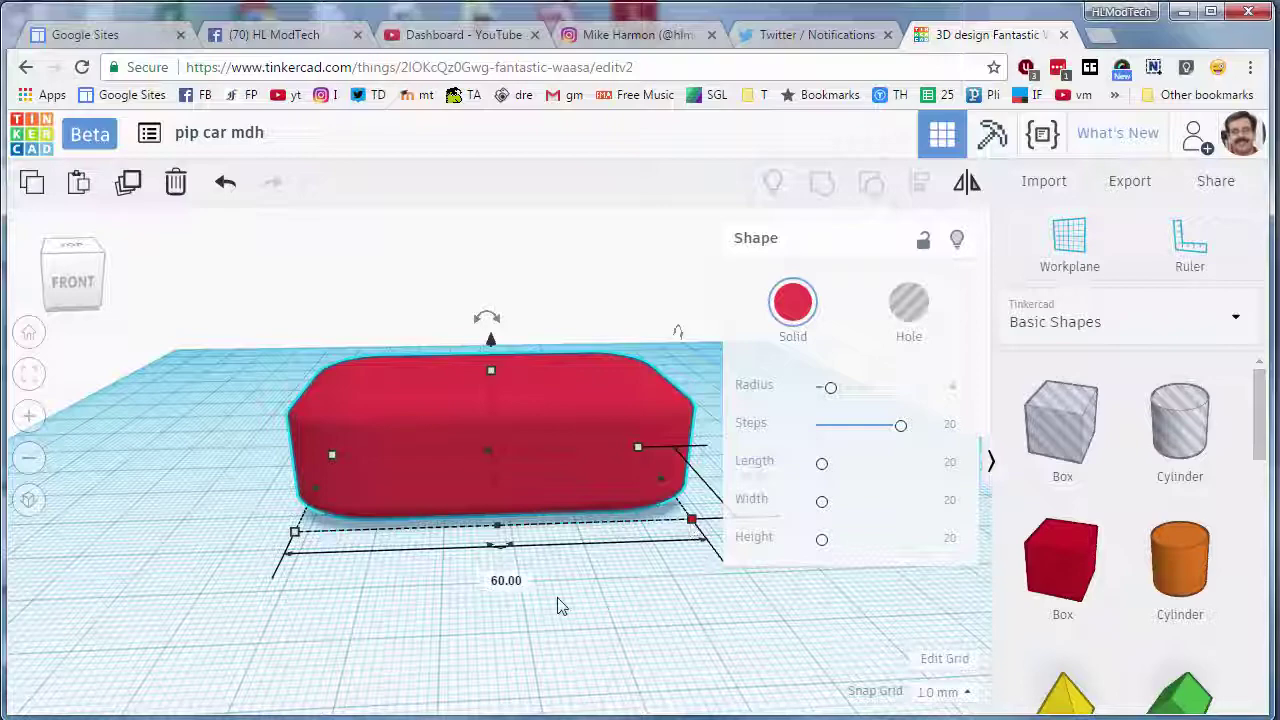
right_click_drag(516, 585, 560, 561)
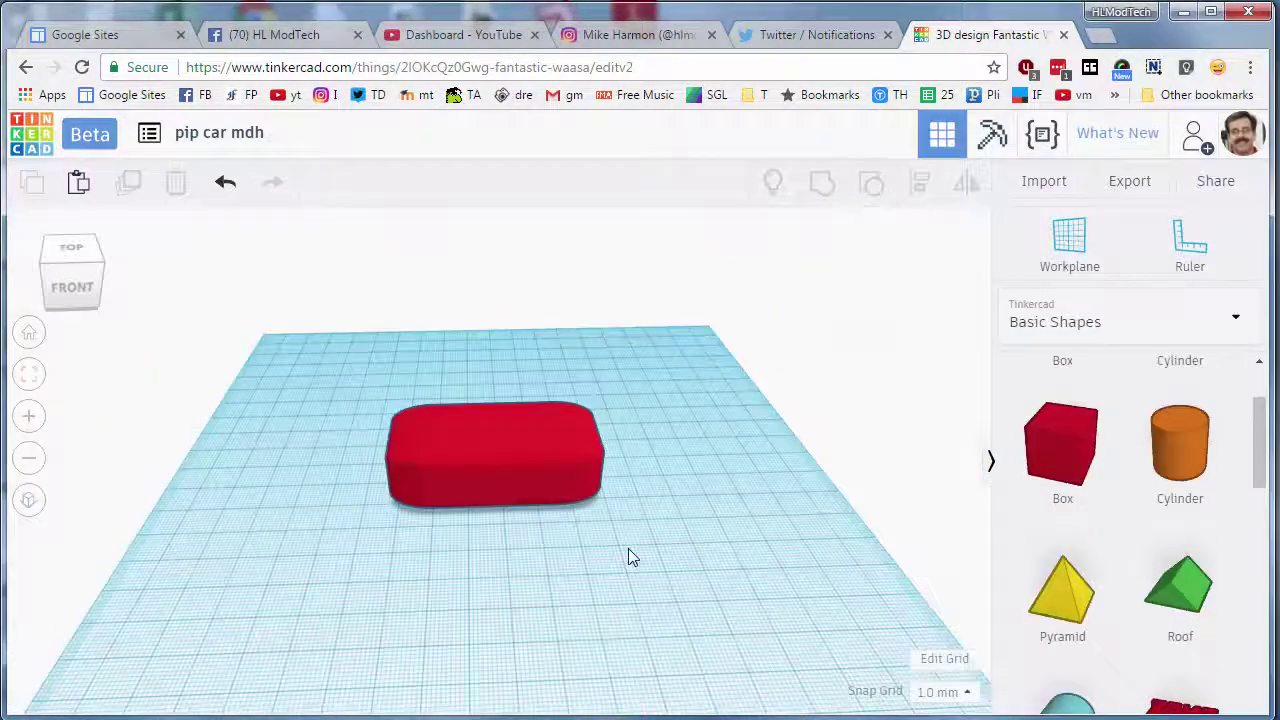
right_click_drag(628, 548, 671, 454)
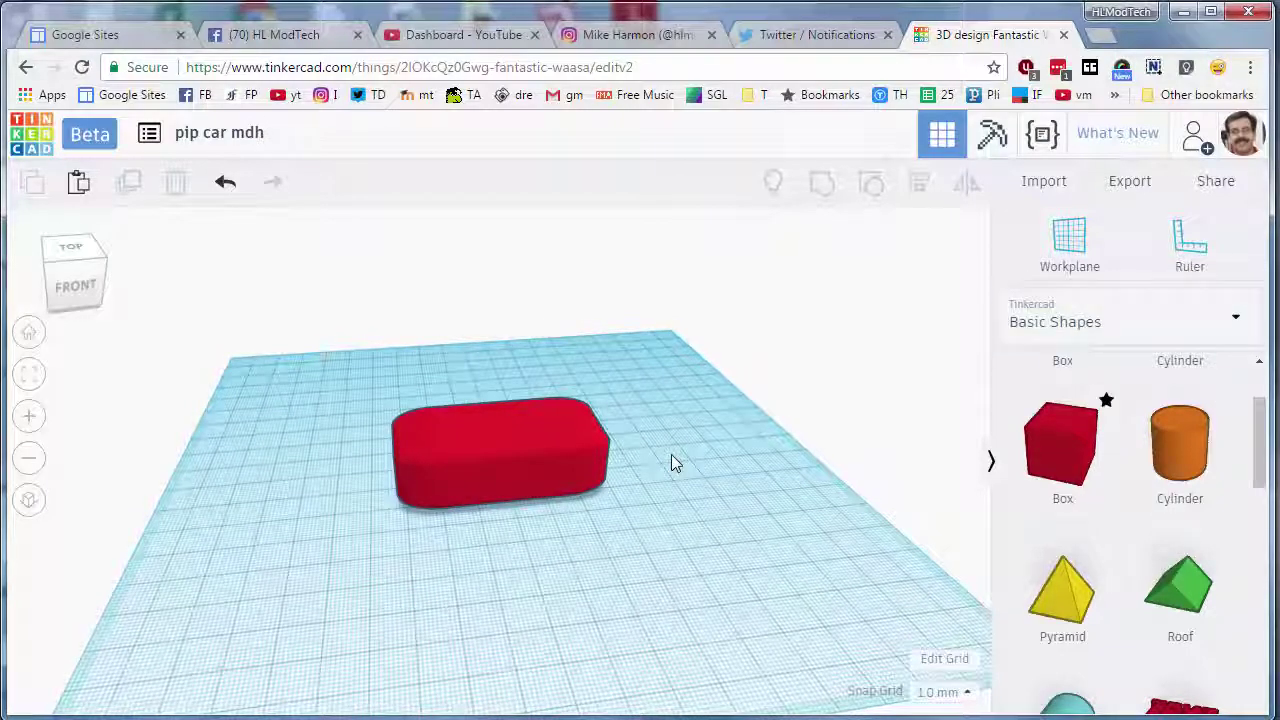
Add a MetaCapsule from the Featured Shape Generators to the workplane in front of the red box.
left_click(1130, 317)
key("Down")
key("Down")
key("Down")
key("Down")
key("Down")
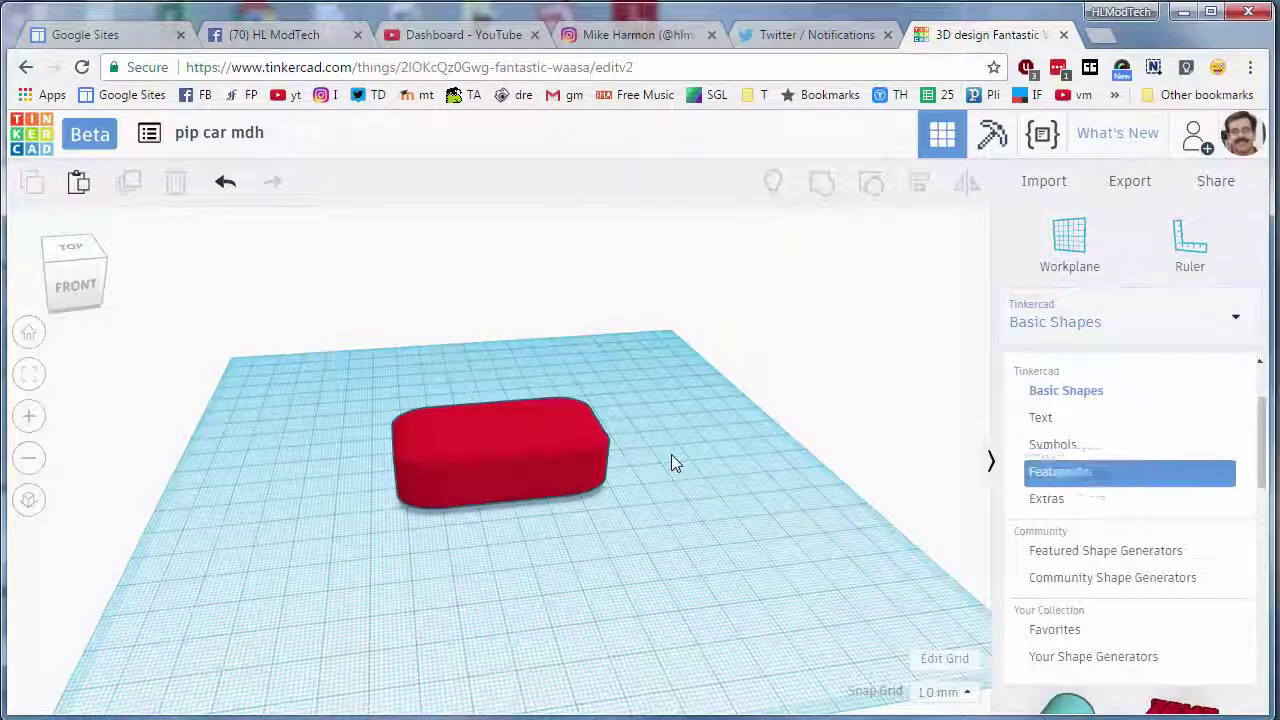
key("Return")
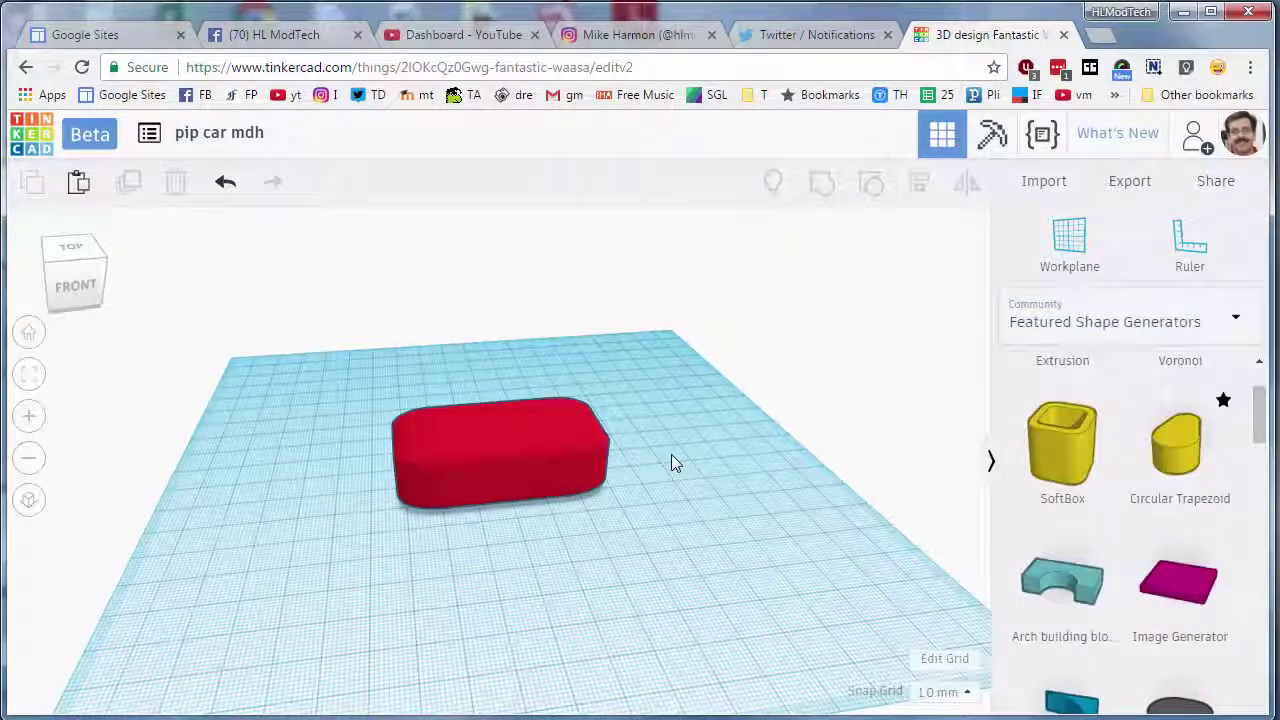
scroll(1180, 500, "down", 2)
left_click(1180, 524)
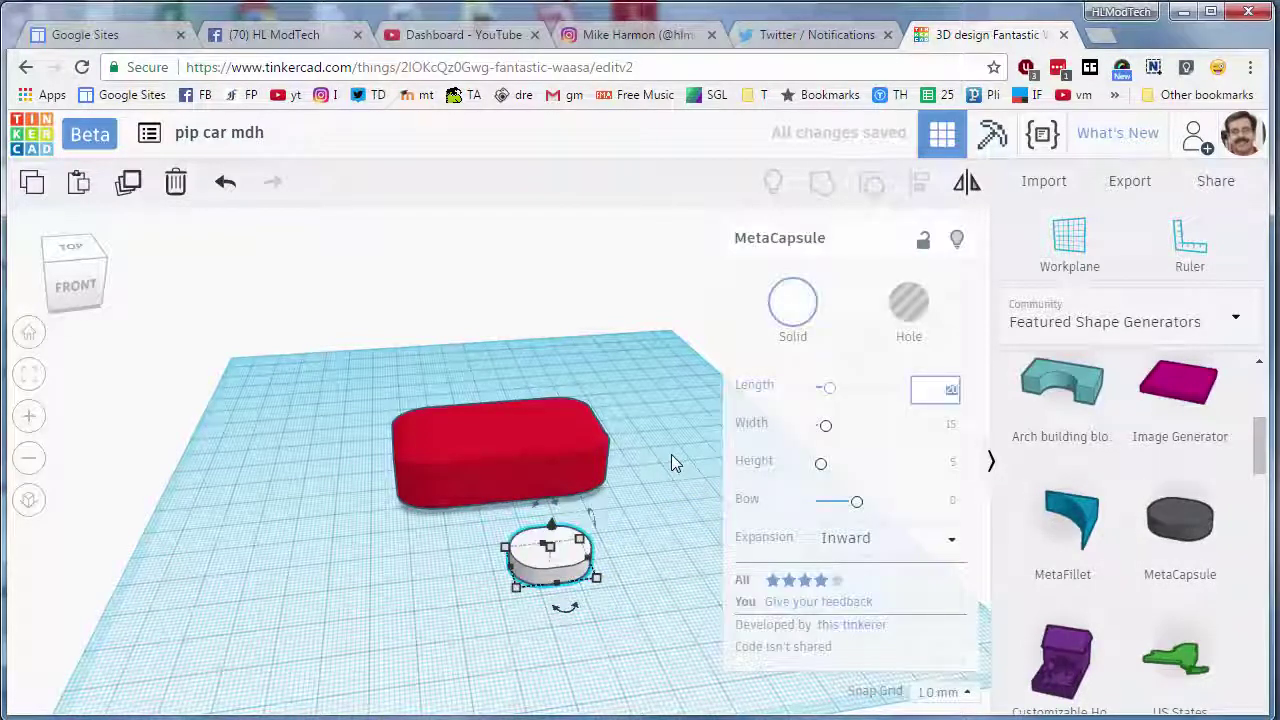
Set both the length and the width of the MetaCapsule to 12.
type("12")
key("Tab")
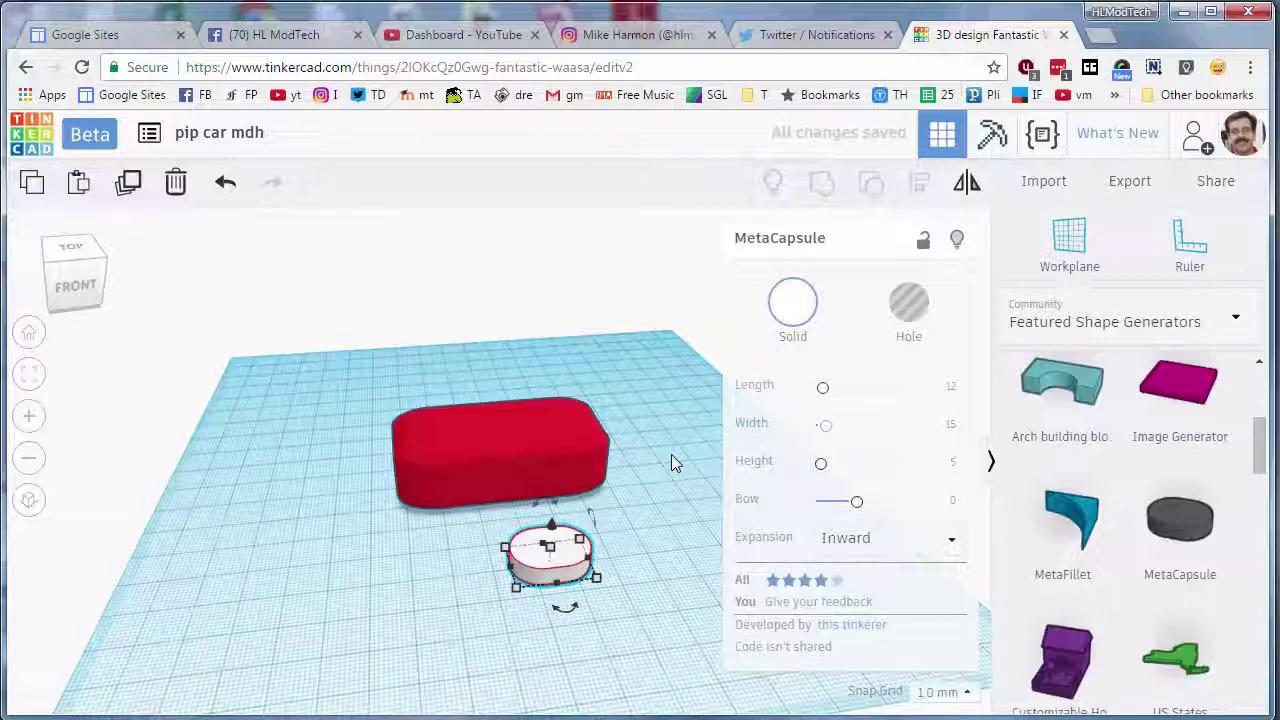
type("12")
key("Tab")
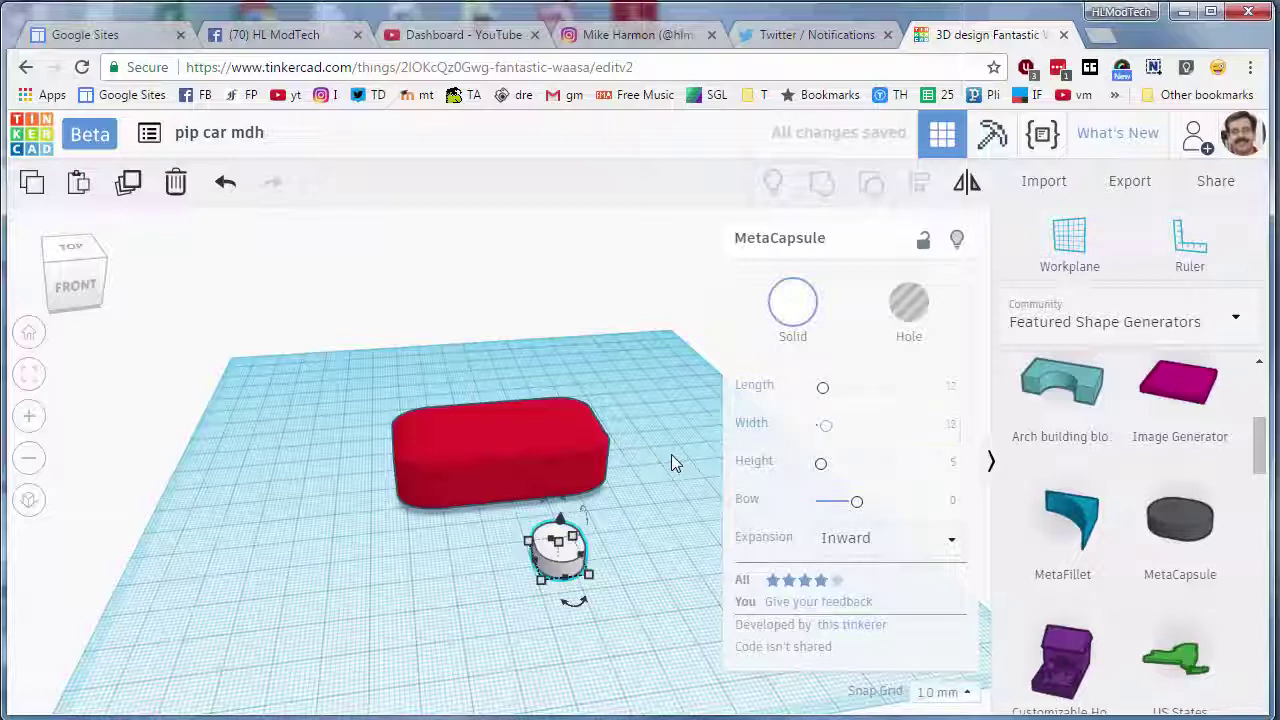
Change the MetaCapsule's expansion to Outward and set its bow to 2.5.
key("Tab")
key("Tab")
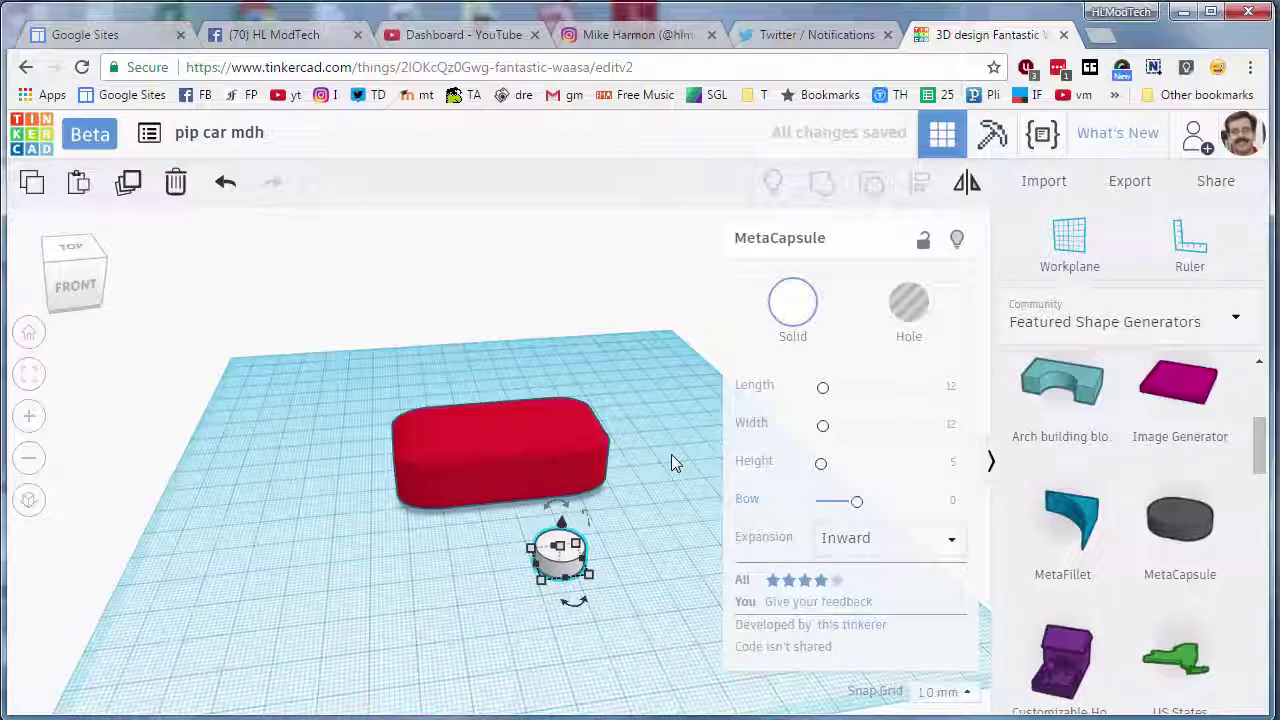
key("Down")
key("Return")
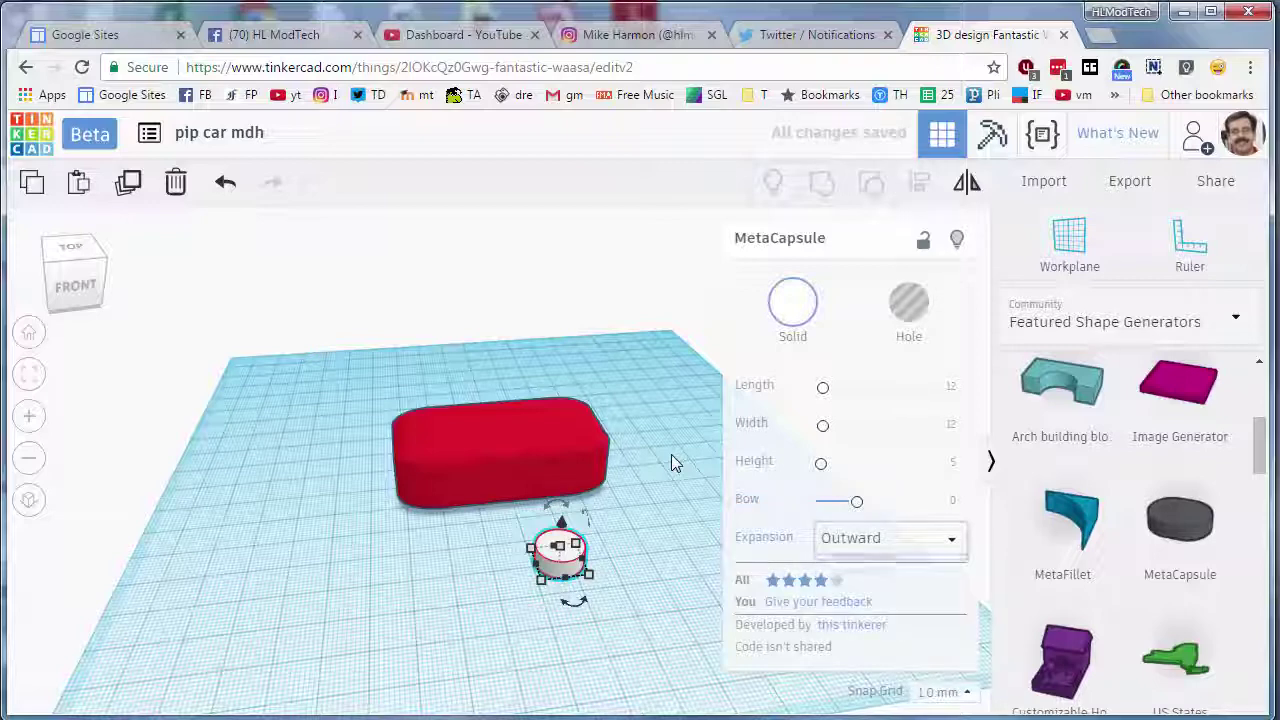
key("shift+Tab")
key("End")
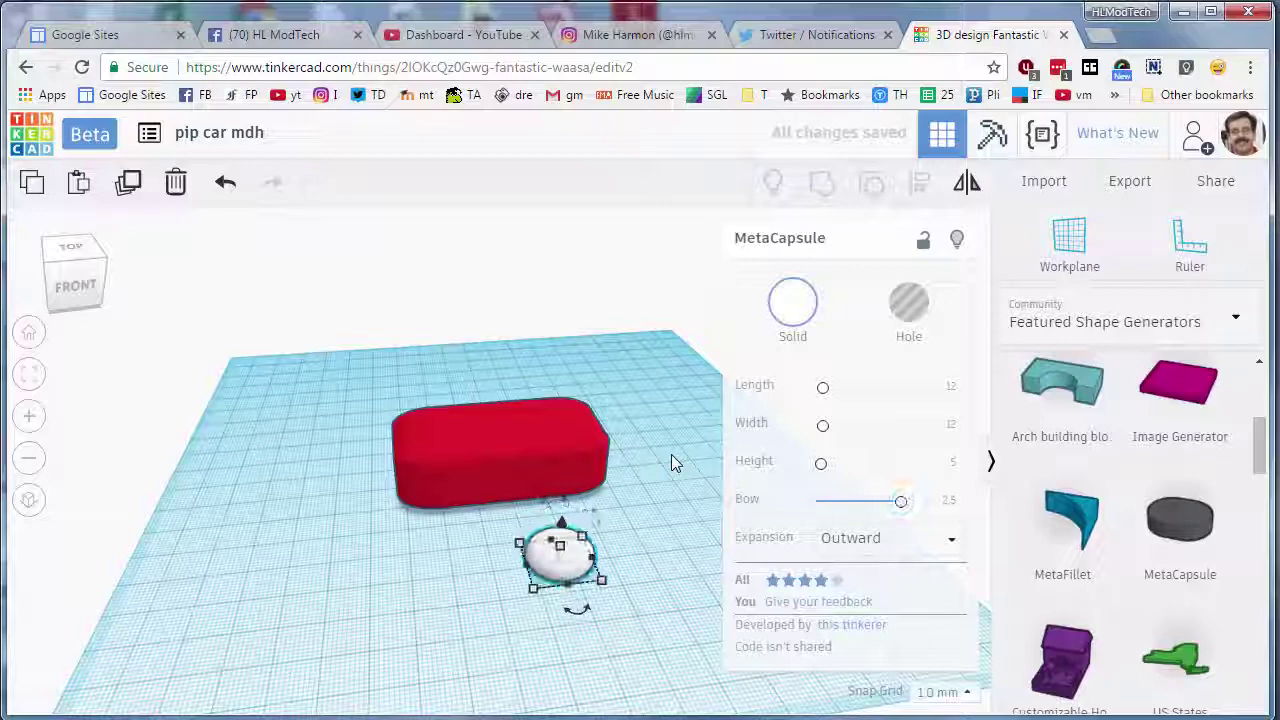
Move the capsule in front of the box's left end and recolour it black as a wheel.
scroll(671, 454, "up", 2)
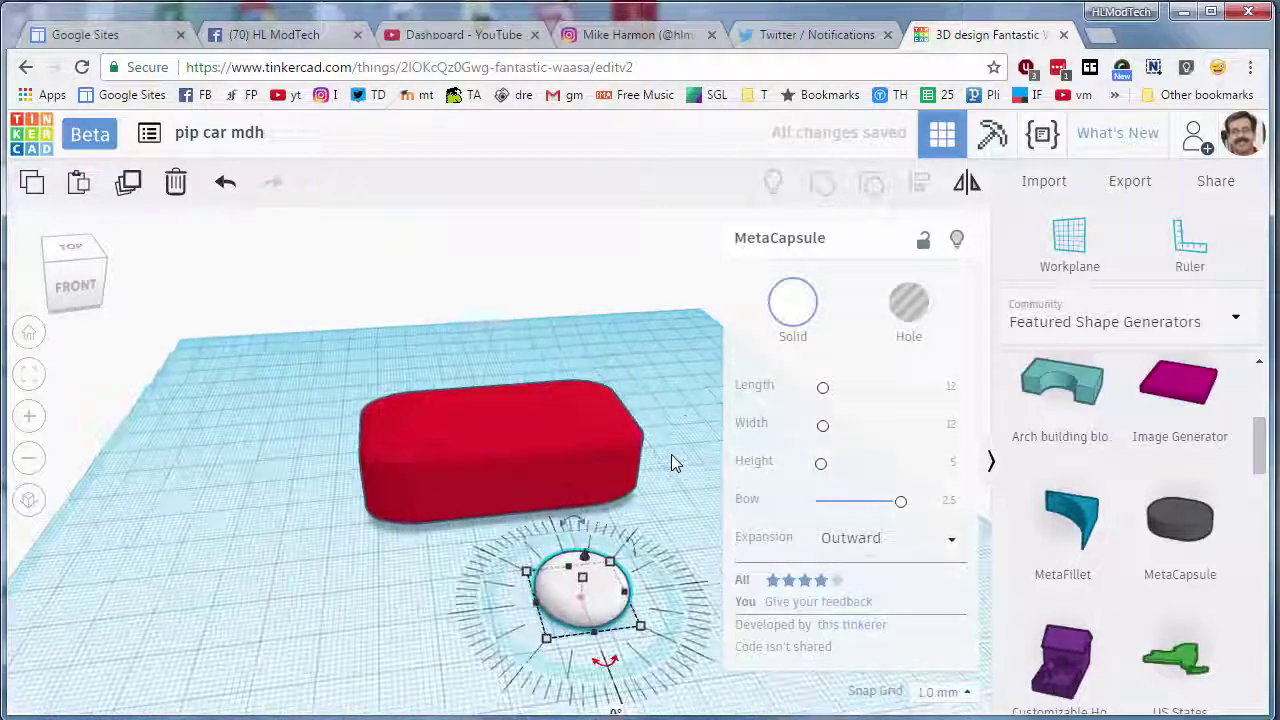
right_click_drag(671, 454, 671, 395)
key("ctrl+Up")
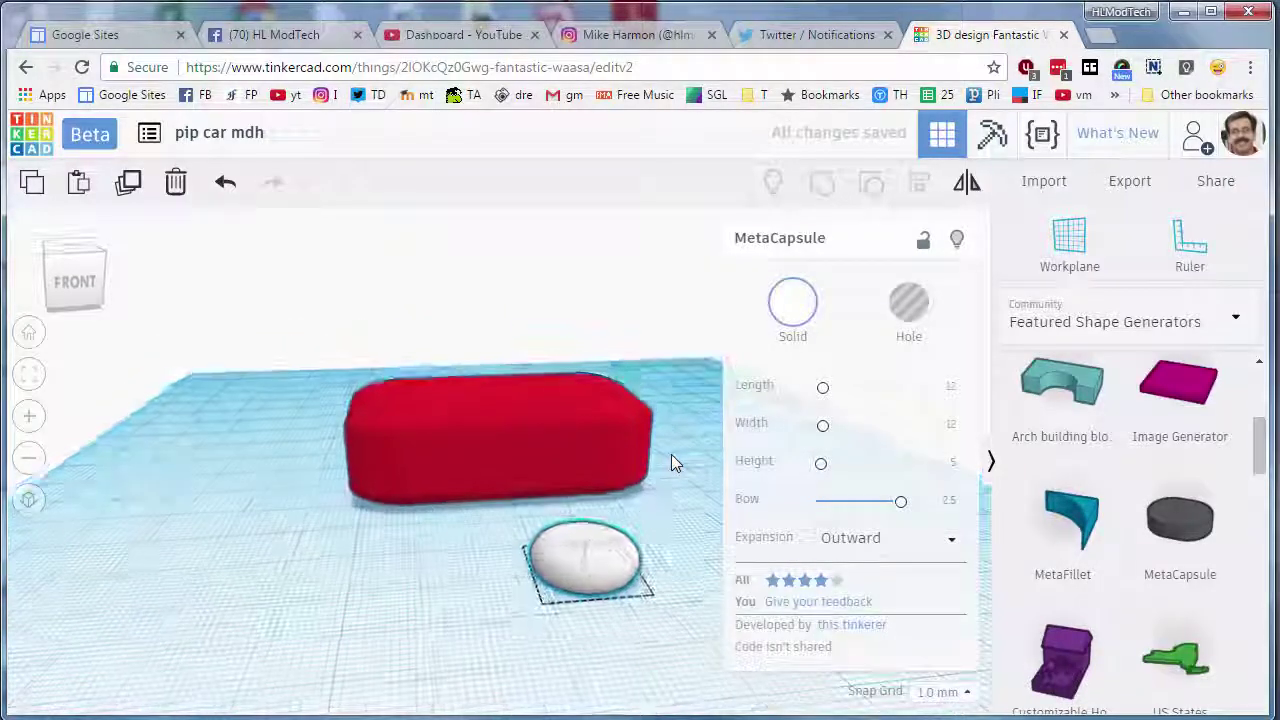
mouse_move(565, 566)
left_mouse_down()
mouse_move(423, 534)
mouse_move(417, 557)
left_mouse_up()
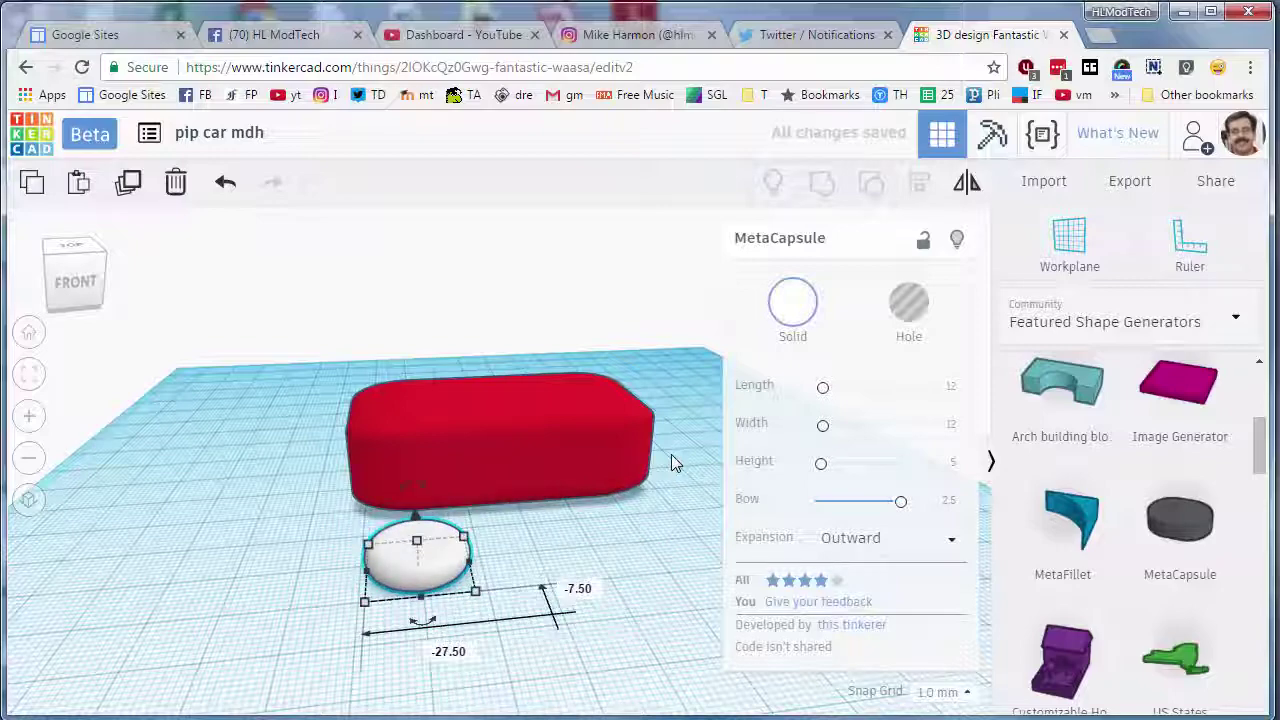
left_click(793, 303)
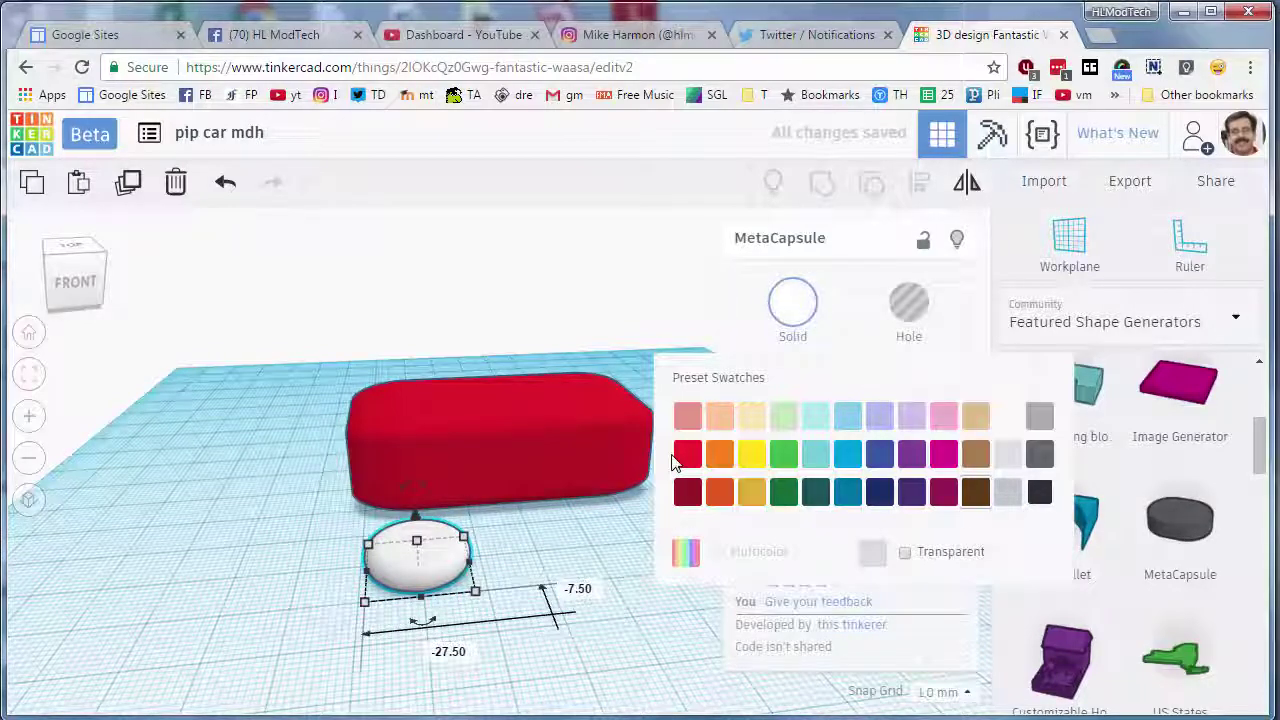
left_click(1040, 491)
key("ctrl+Down")
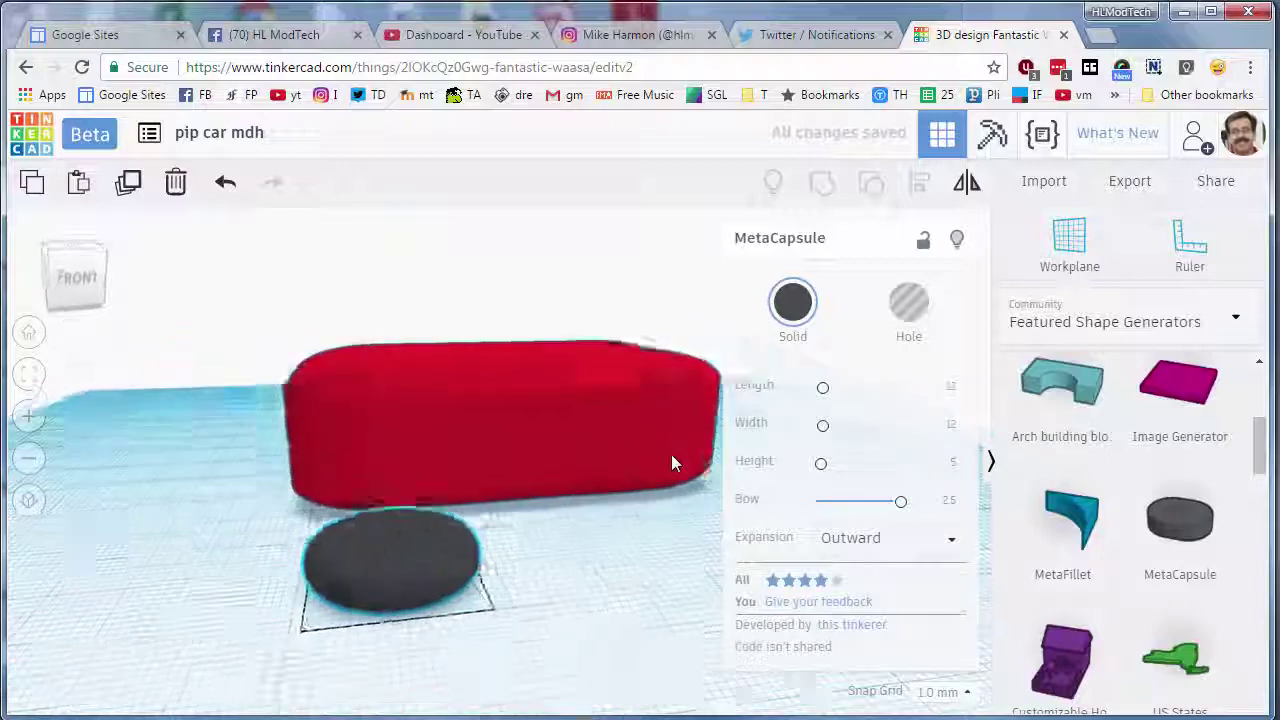
Place a cylinder hole from the Basic Shapes over the black capsule.
right_click_drag(671, 454, 671, 498)
scroll(671, 454, "down", 3)
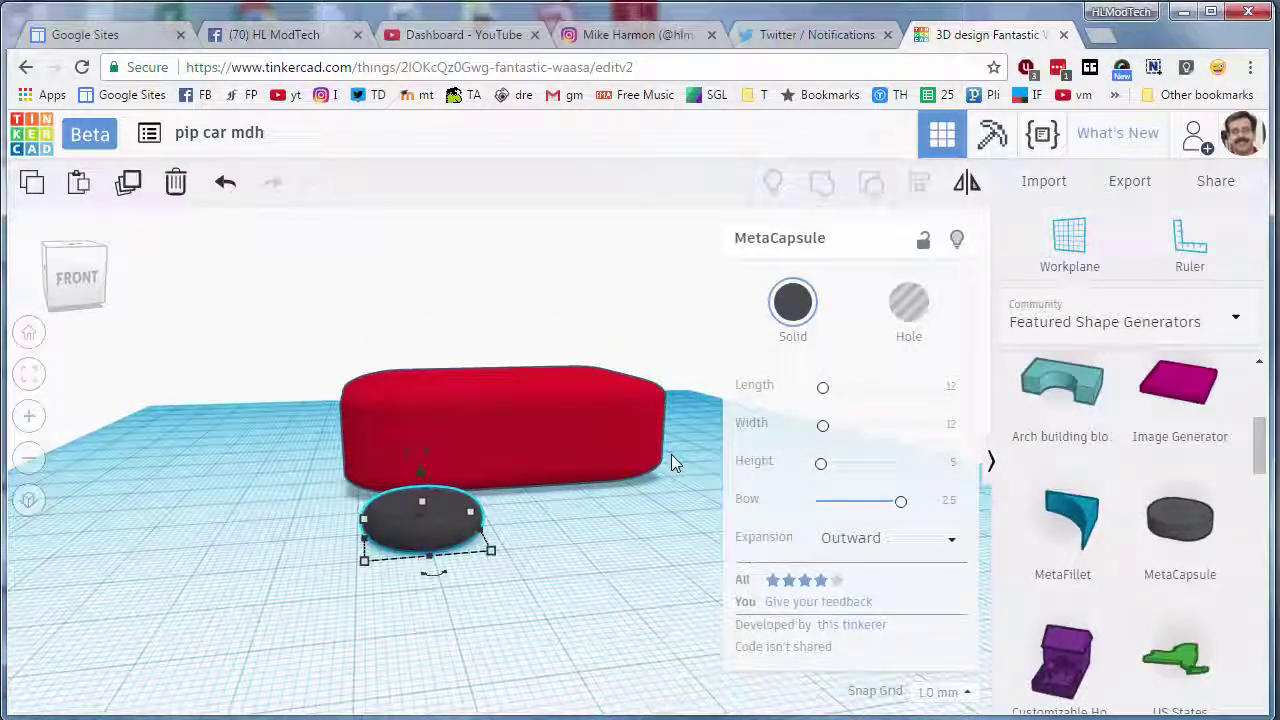
right_click_drag(671, 454, 652, 450)
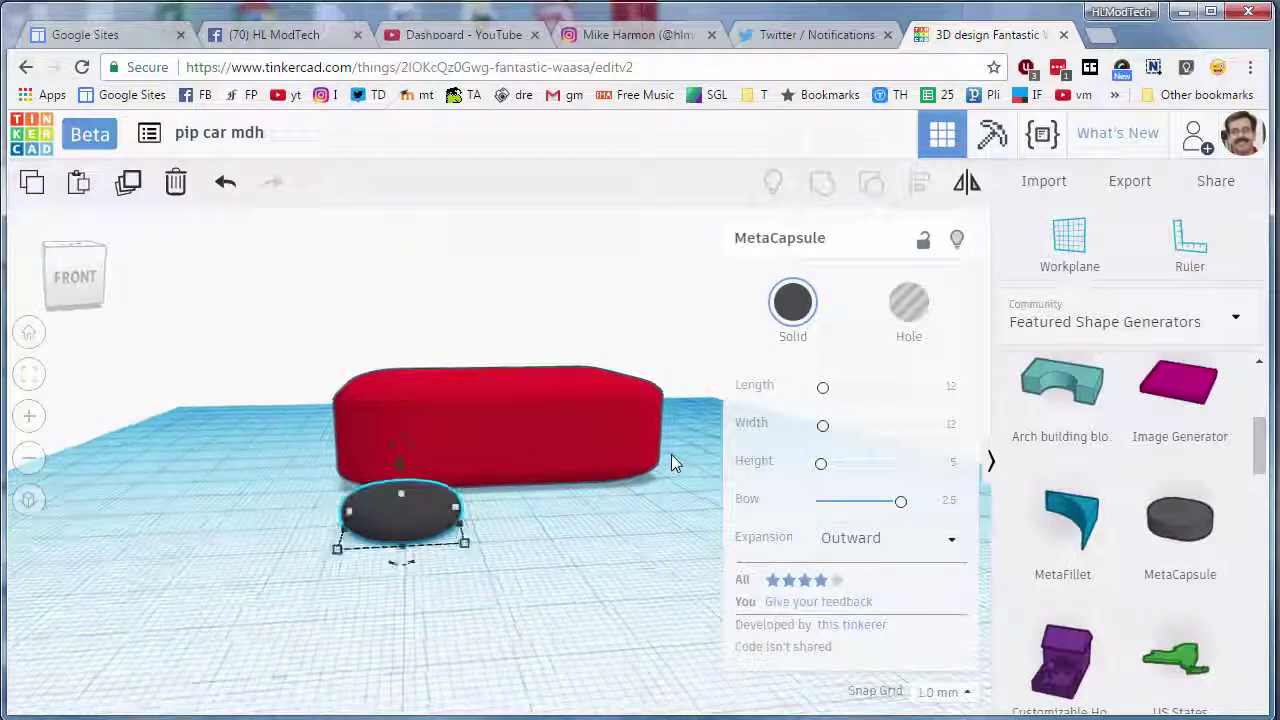
left_click(1130, 317)
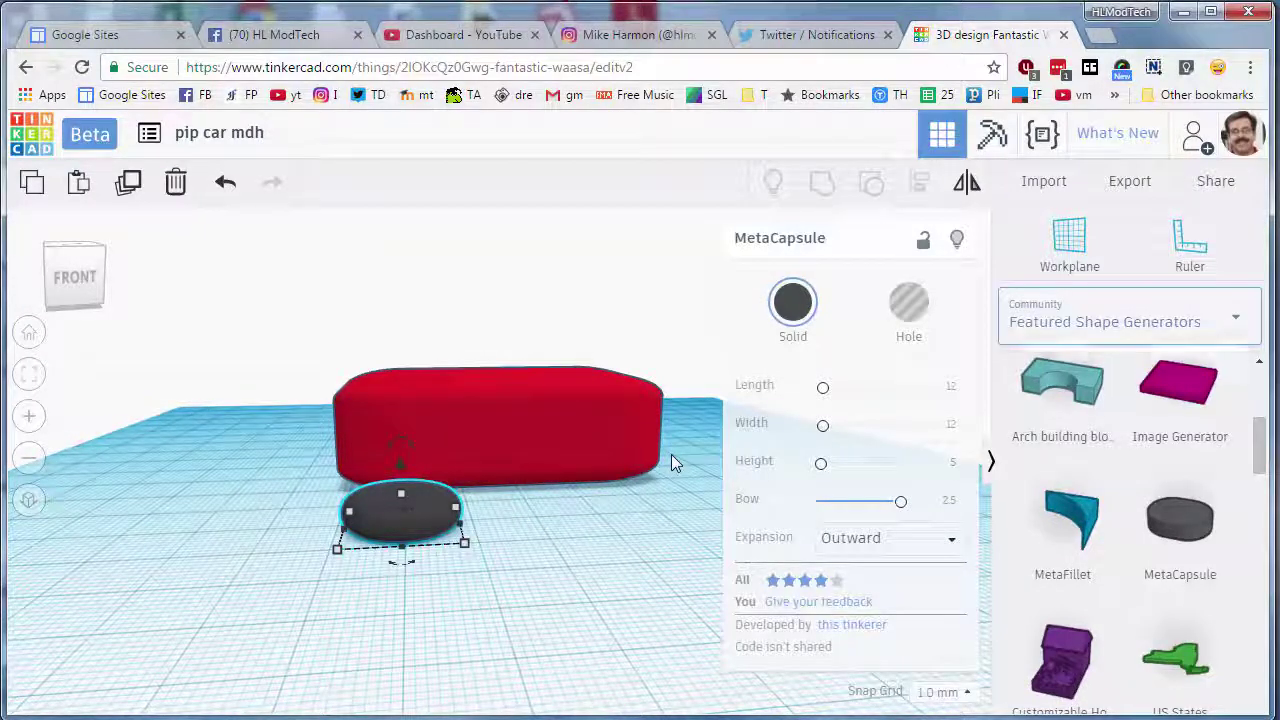
left_click(1067, 391)
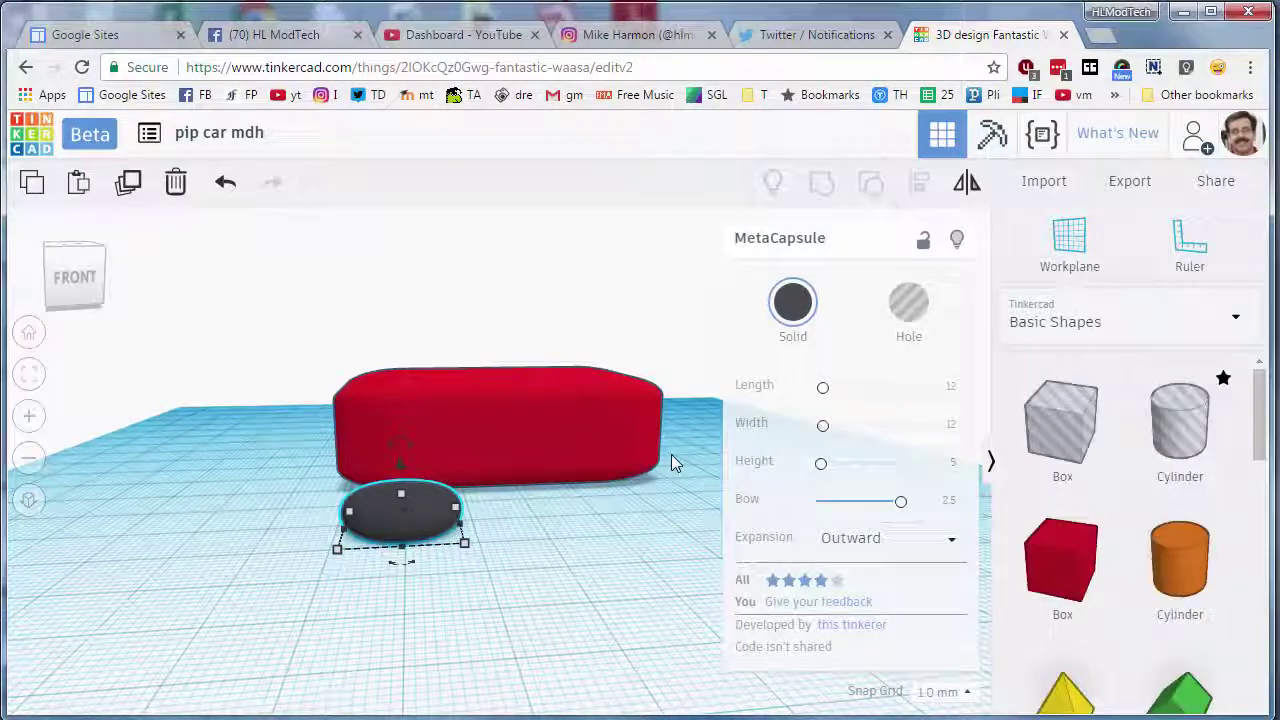
left_click_drag(1180, 422, 404, 553)
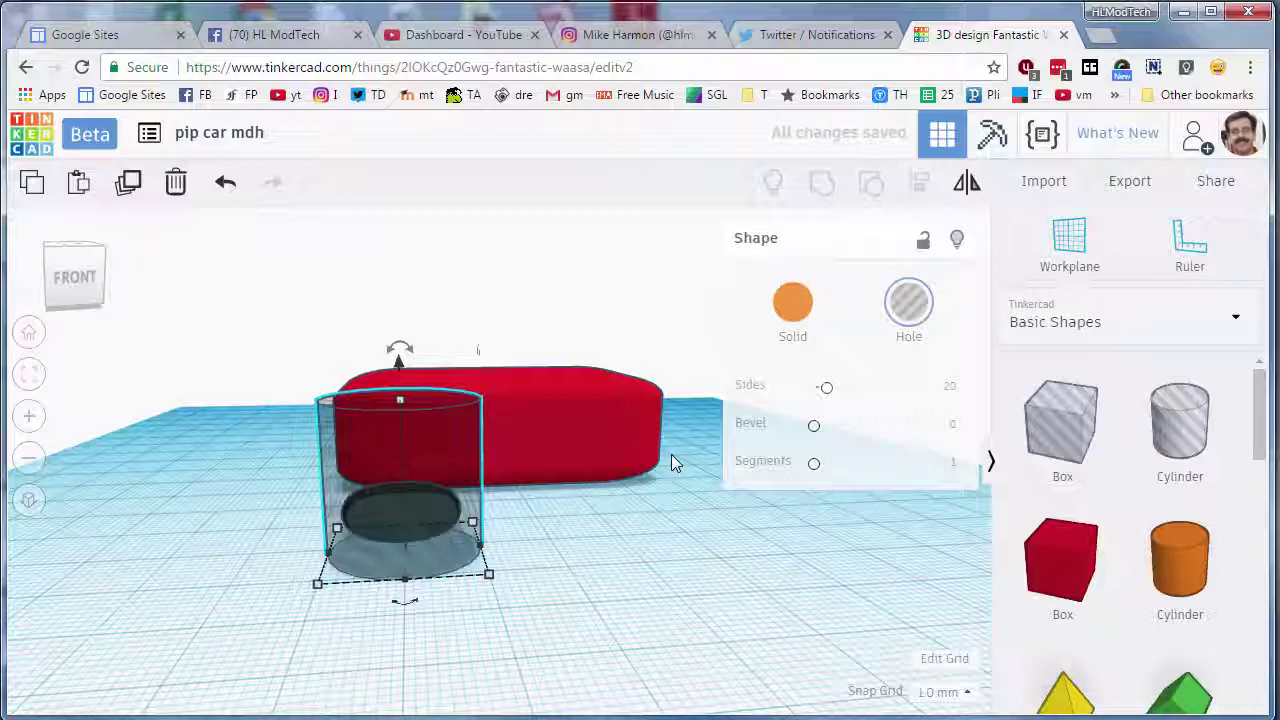
Resize the cylinder hole to 8 mm long, 8 mm wide and 2 mm high.
left_click(489, 574)
left_click(395, 646)
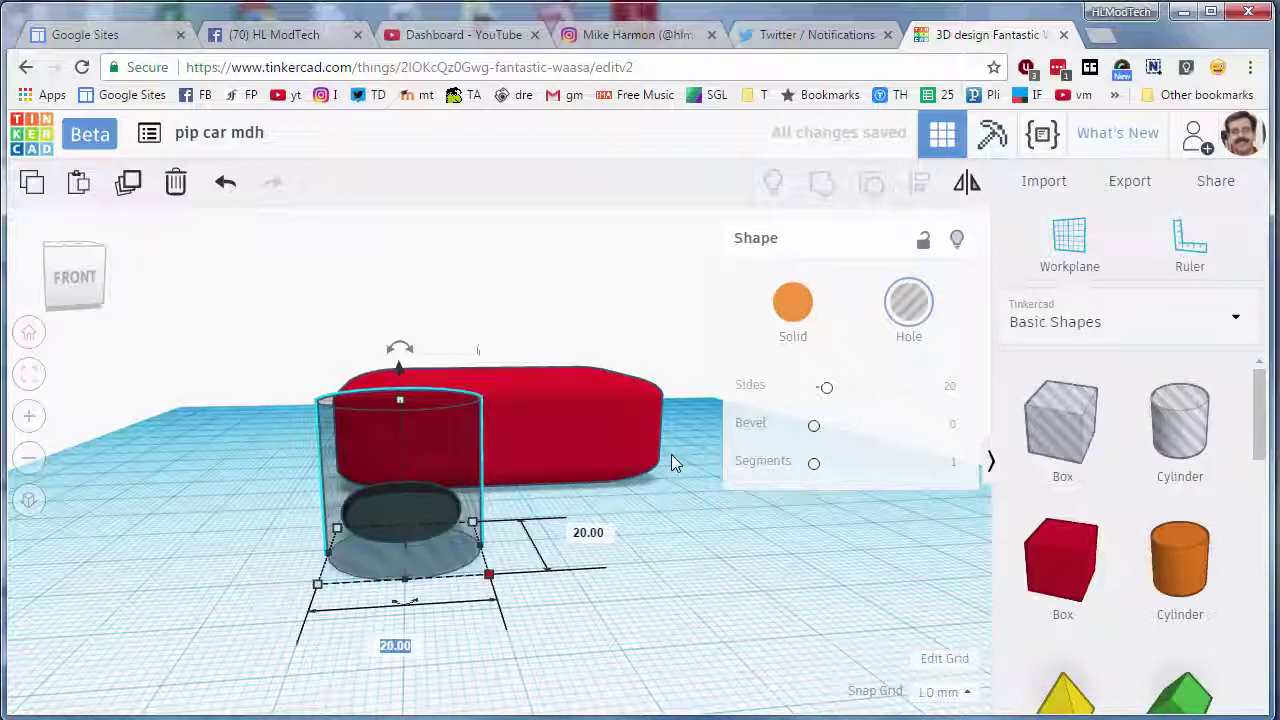
type("8")
key("Return")
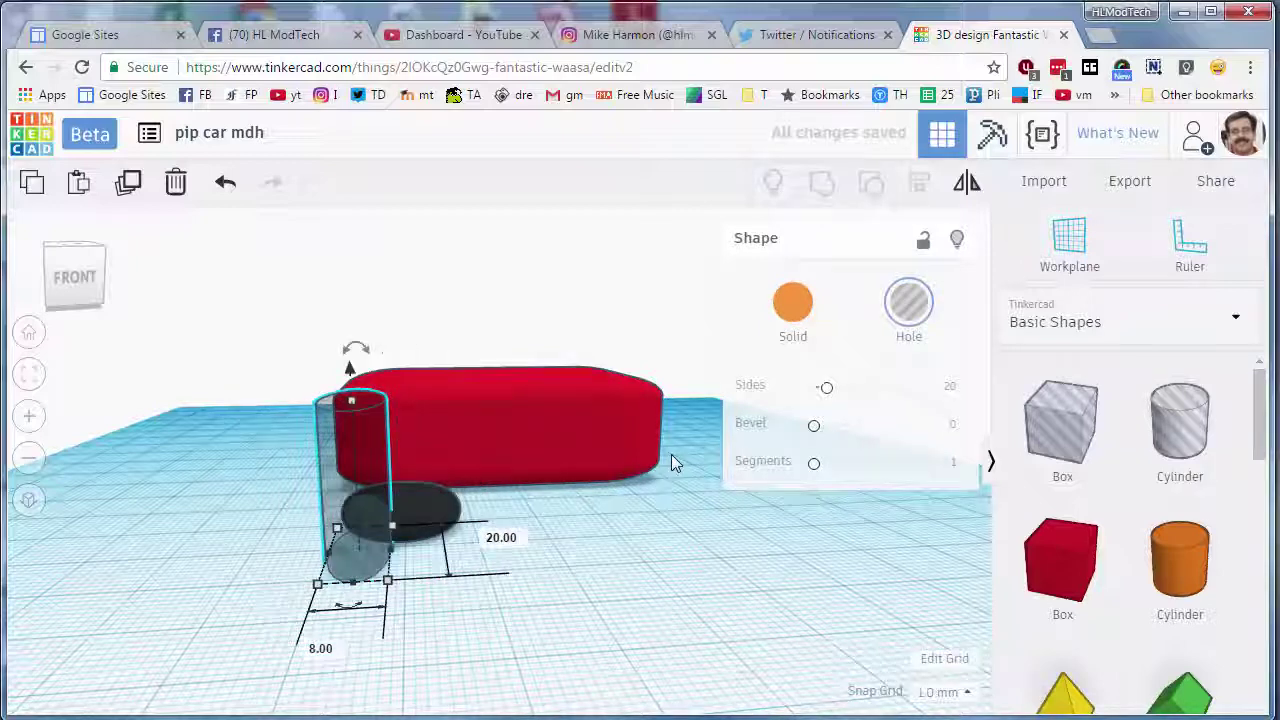
key("Tab")
type("8")
key("Return")
key("Tab")
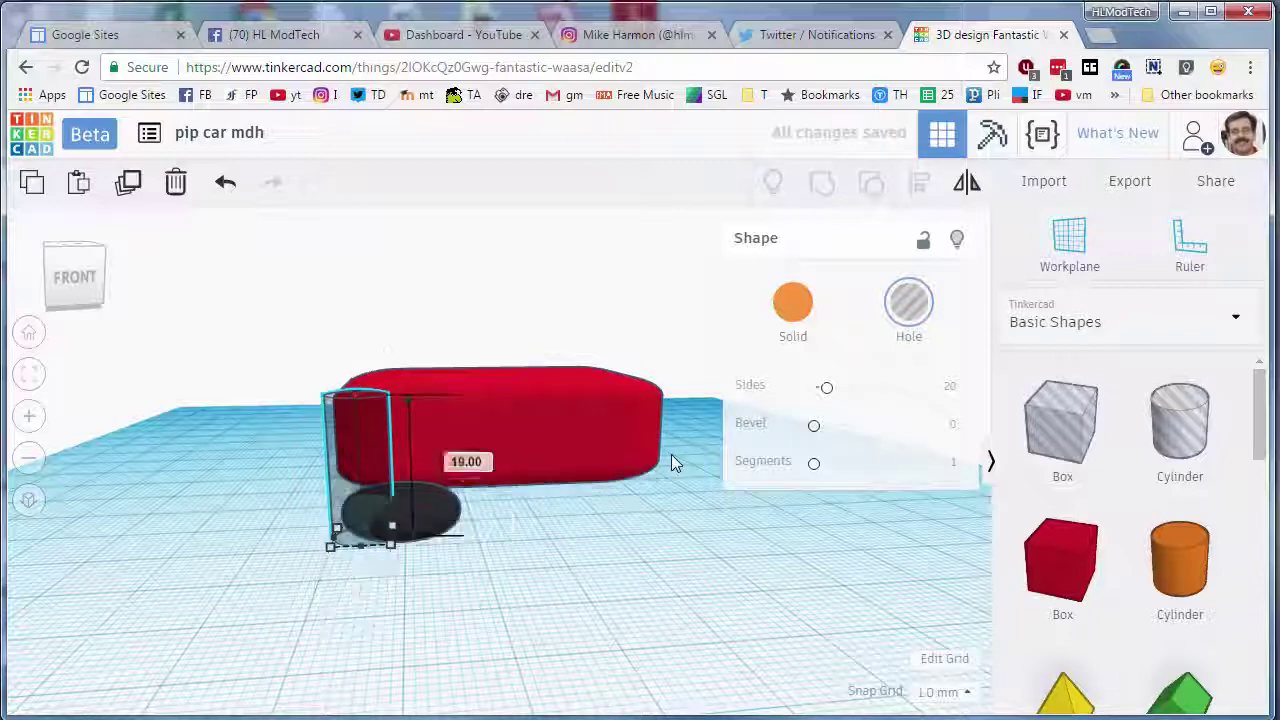
type("2")
key("Return")
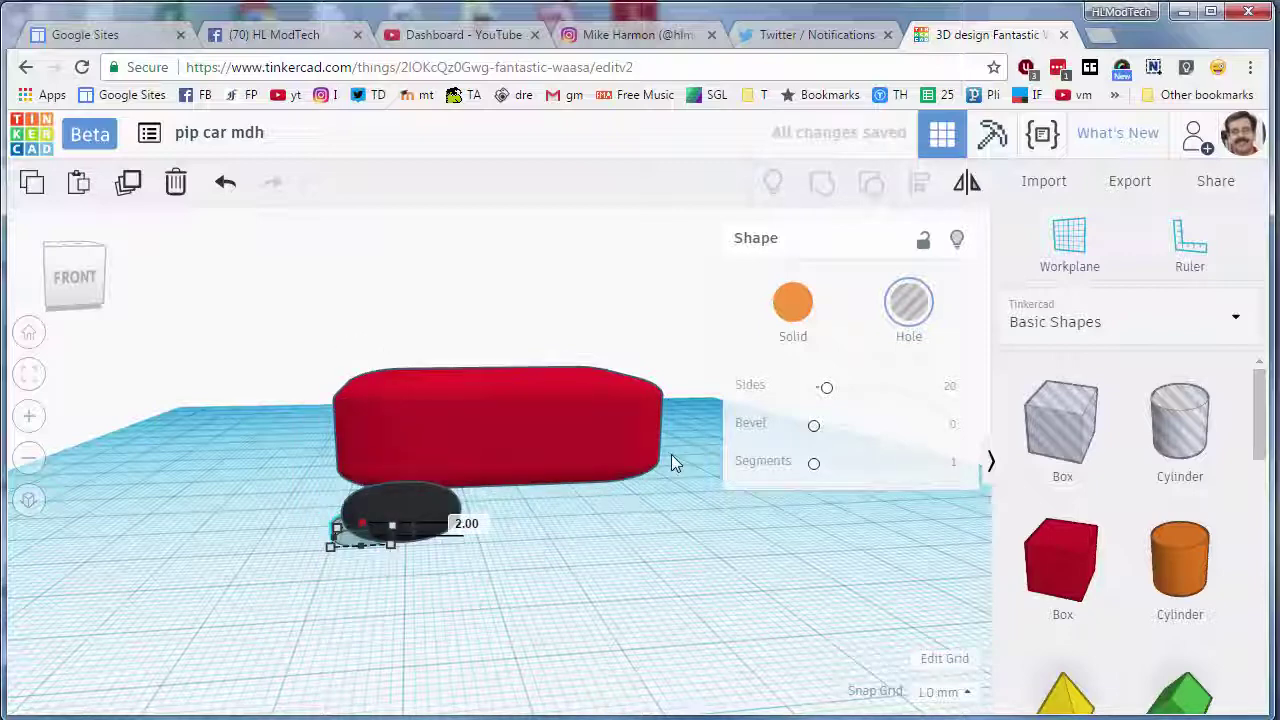
Raise the cylinder hole to 4 mm above the workplane, so that it cuts into the capsule's upper face.
key("ctrl+Up")
key("ctrl+Up")
key("ctrl+Up")
key("ctrl+Up")
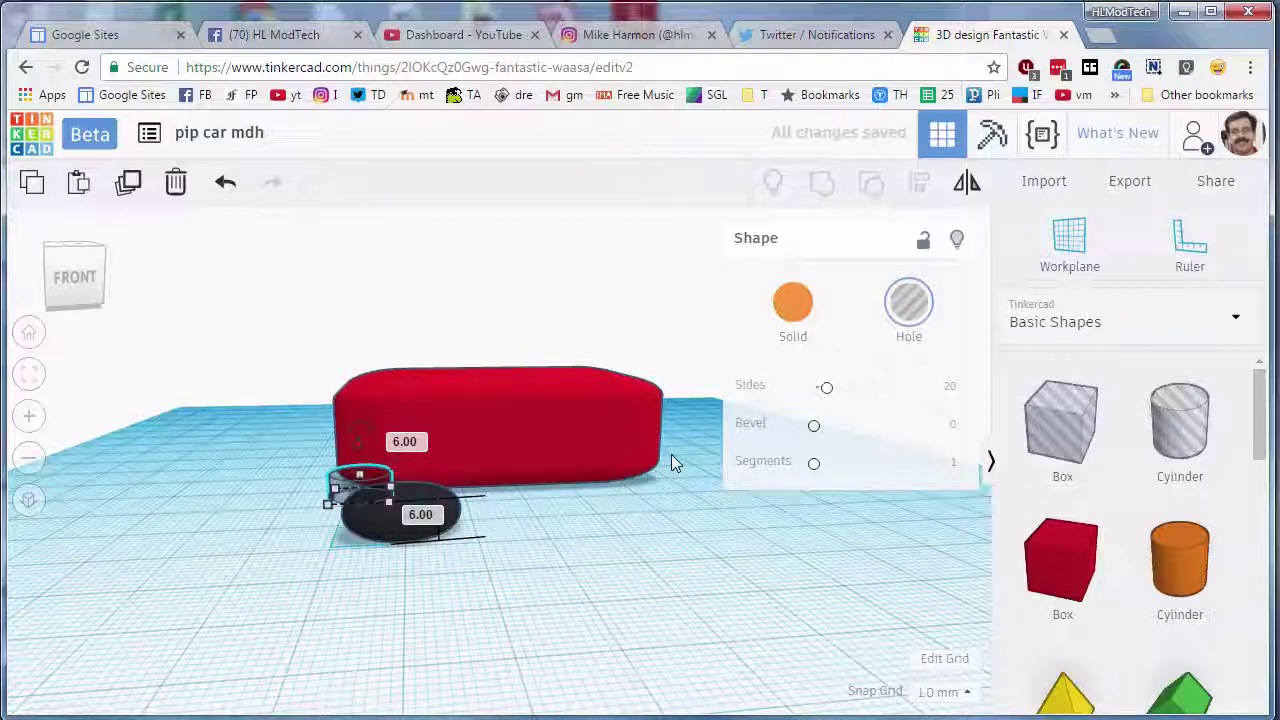
key("ctrl+Down")
key("ctrl+Down")
key("ctrl+Down")
key("ctrl+Down")
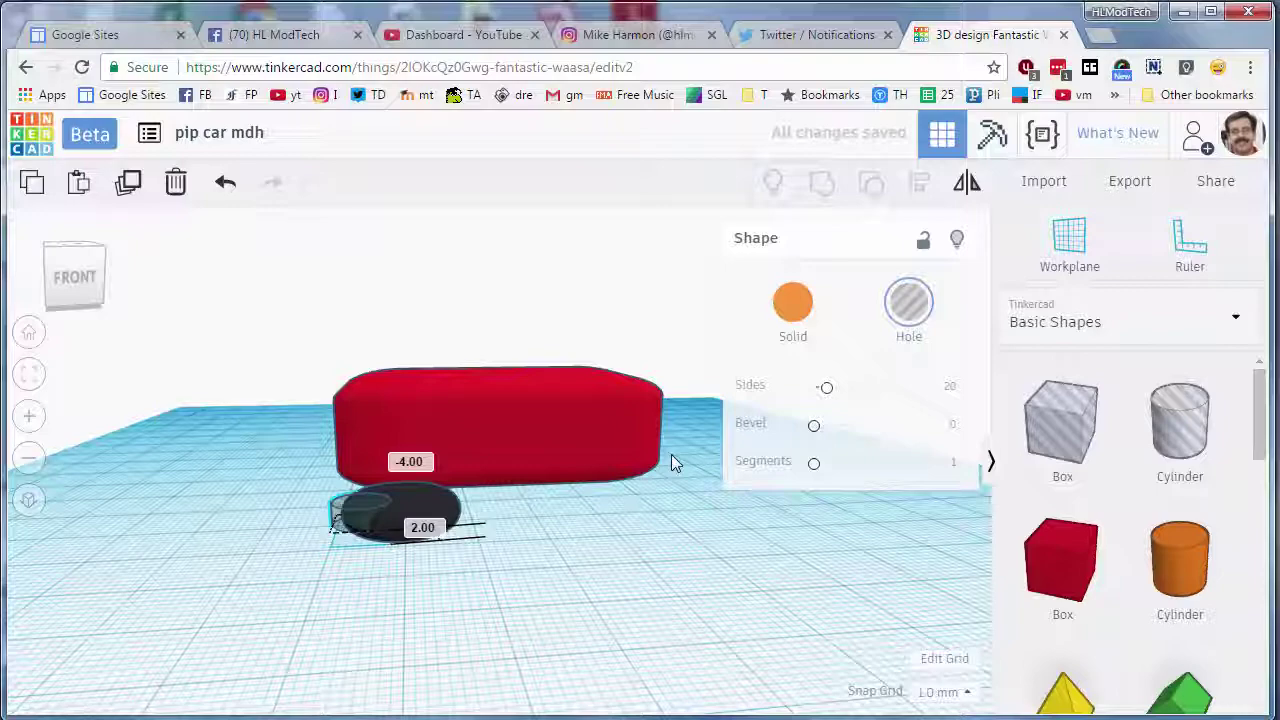
key("ctrl+Up")
key("ctrl+Up")
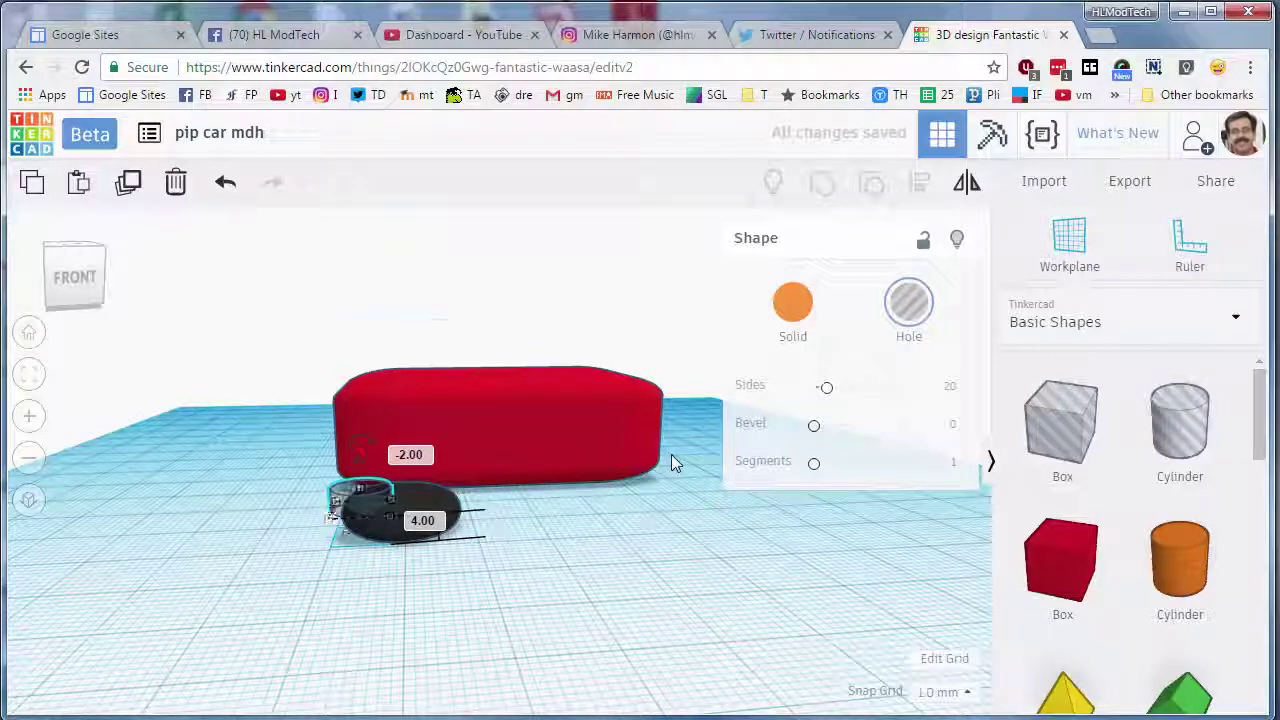
right_click_drag(671, 454, 671, 540)
left_click(671, 454)
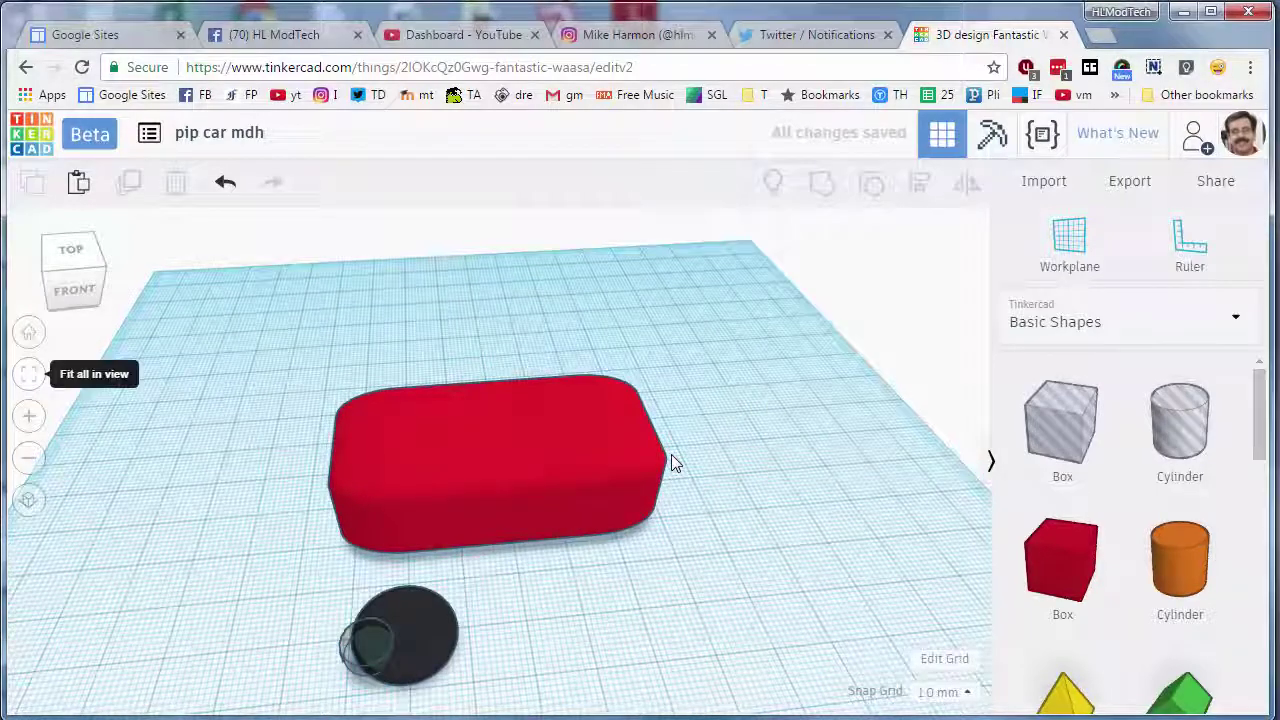
Align the cylinder hole with the centre of the black capsule in both horizontal directions.
left_click(412, 637)
left_click(230, 520)
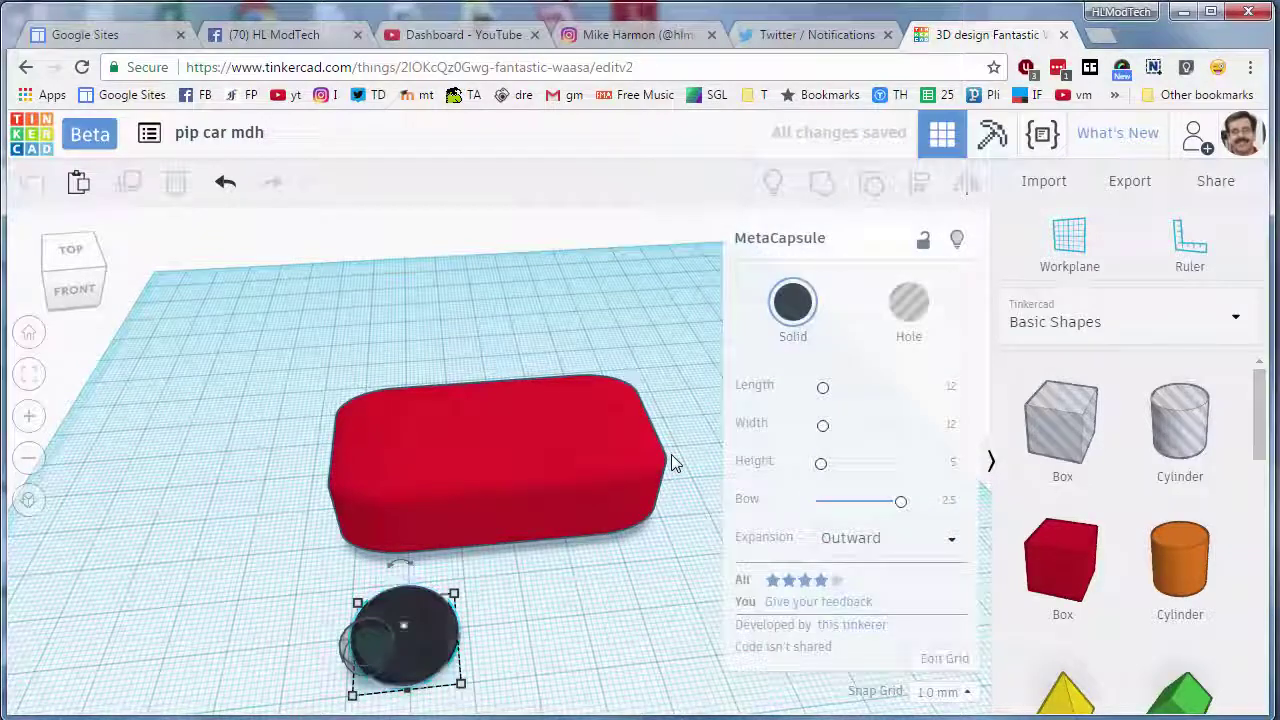
left_click(29, 374)
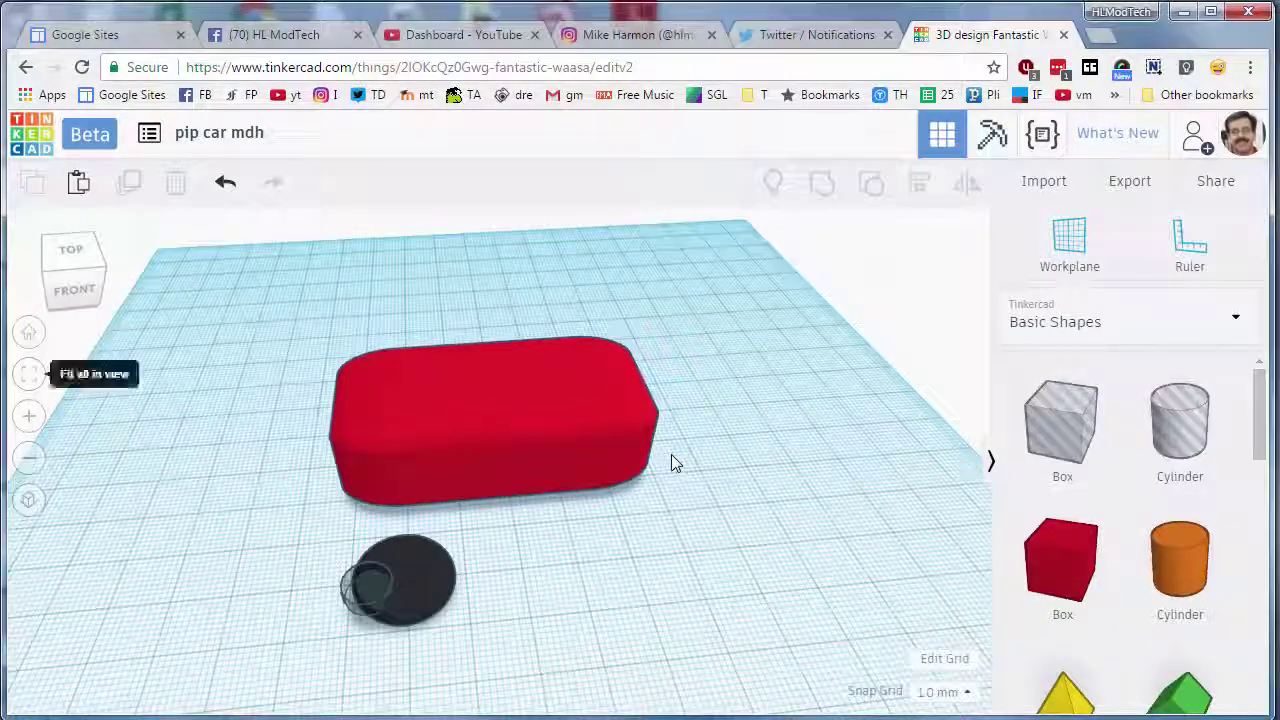
left_click(71, 250)
mouse_move(314, 508)
left_mouse_down()
mouse_move(480, 600)
mouse_move(483, 618)
left_mouse_up()
key("l")
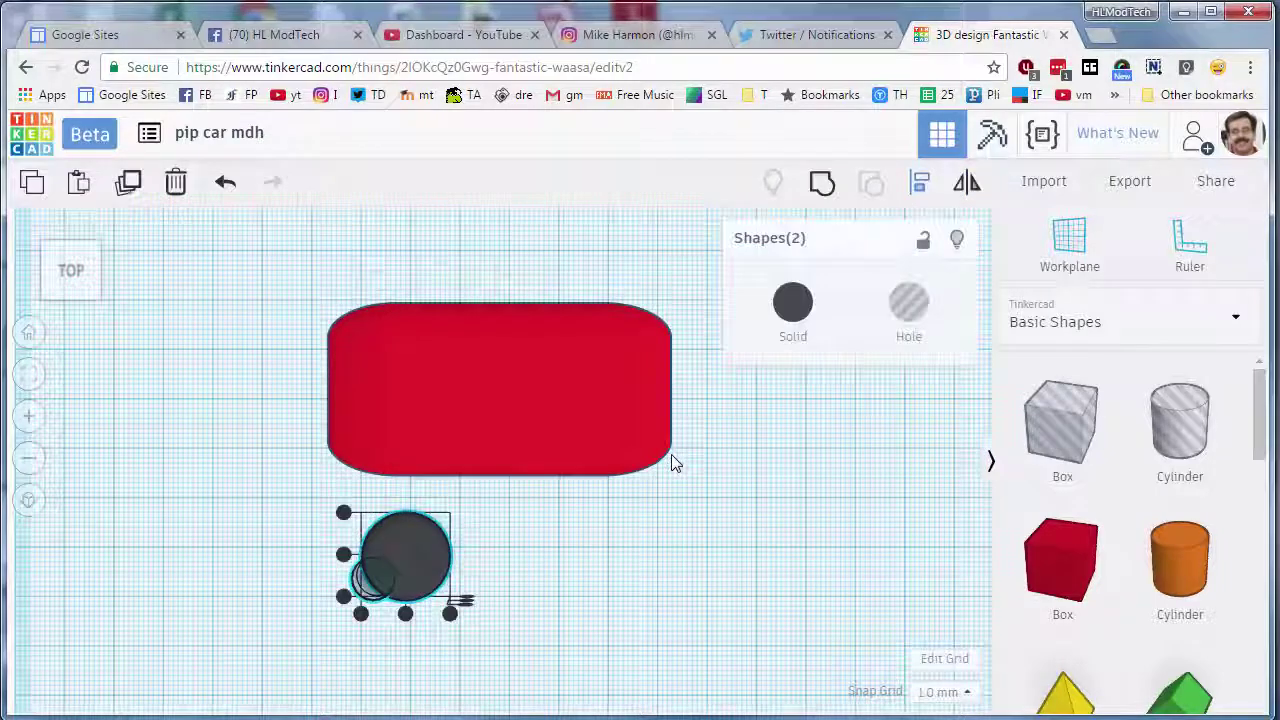
left_click(344, 554)
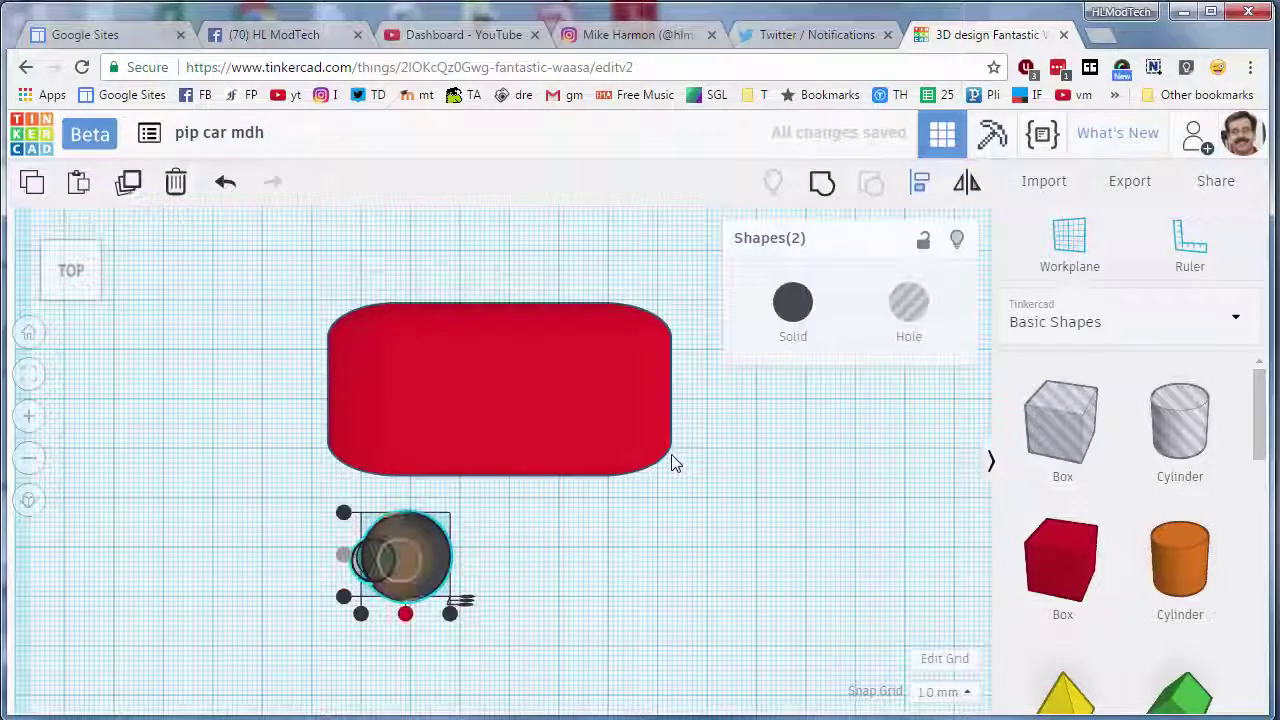
left_click(405, 613)
Group the cylinder hole with the black capsule to cut the wheel's round recess, and check the wheel's height.
mouse_move(671, 454)
right_mouse_down()
mouse_move(685, 374)
mouse_move(655, 235)
mouse_move(685, 410)
right_mouse_up()
left_click(671, 454)
left_click_drag(288, 546, 496, 660)
left_click(822, 183)
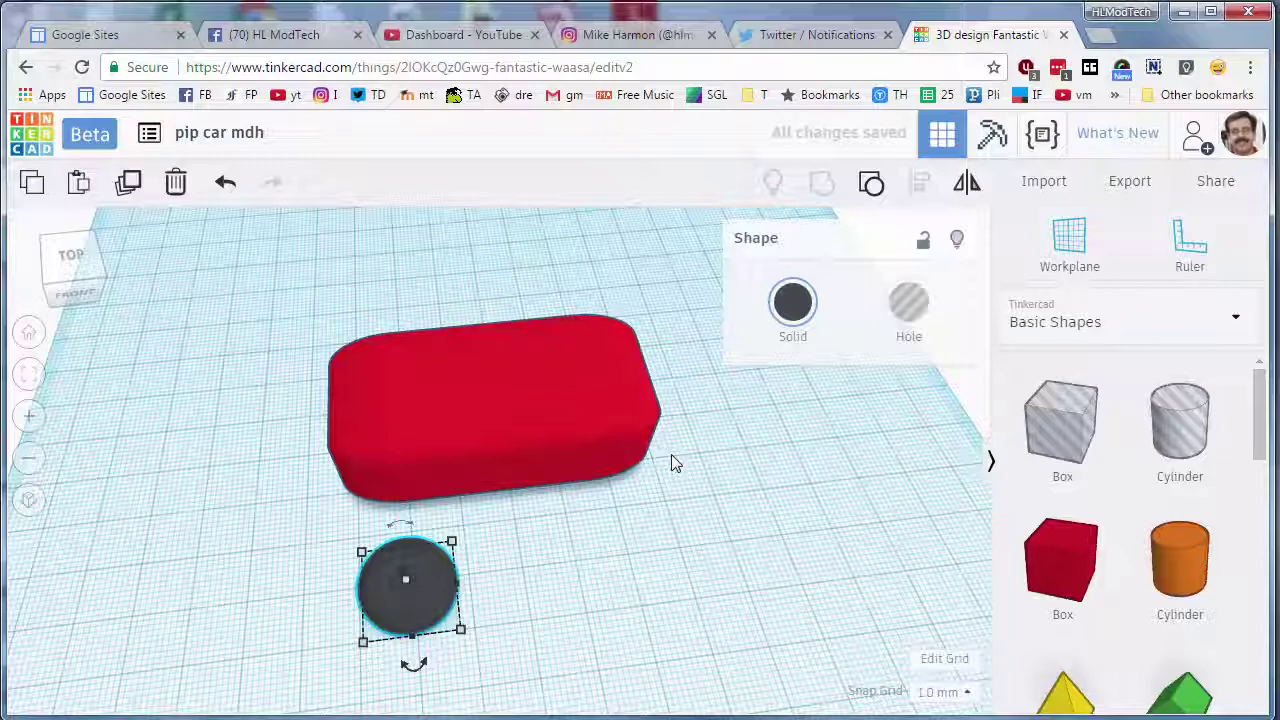
right_click_drag(671, 462, 671, 462)
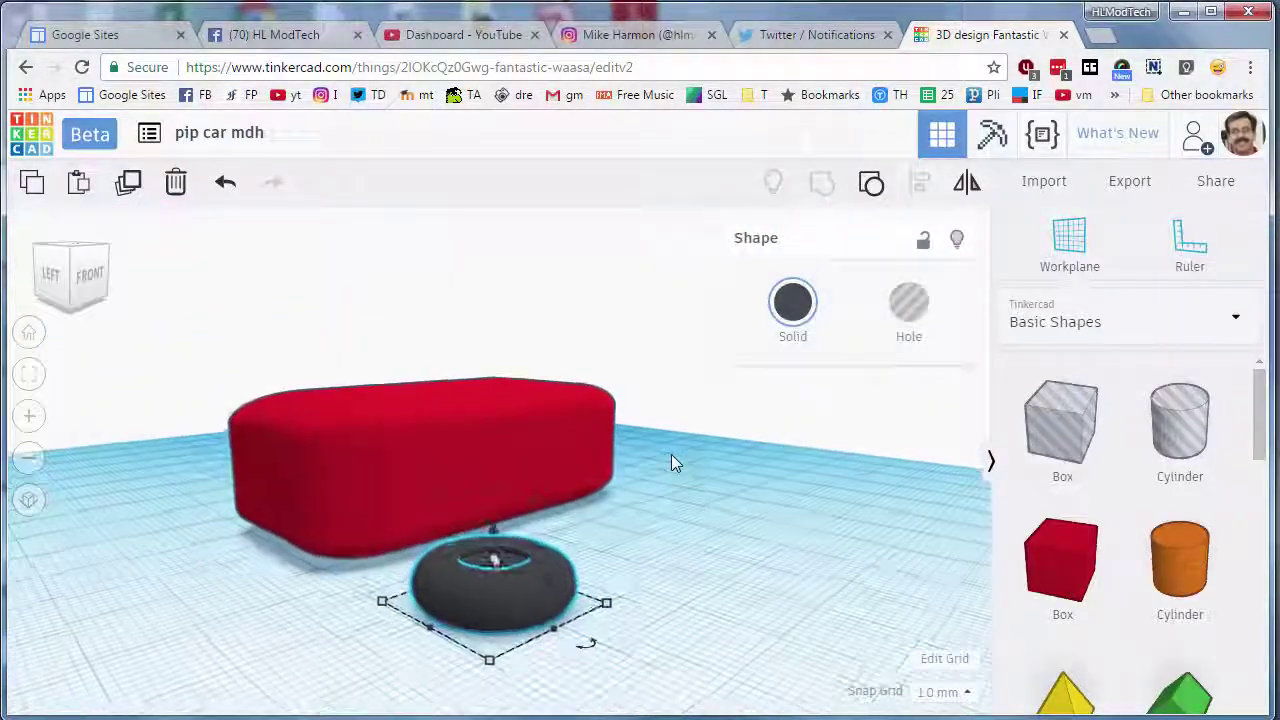
left_click(494, 560)
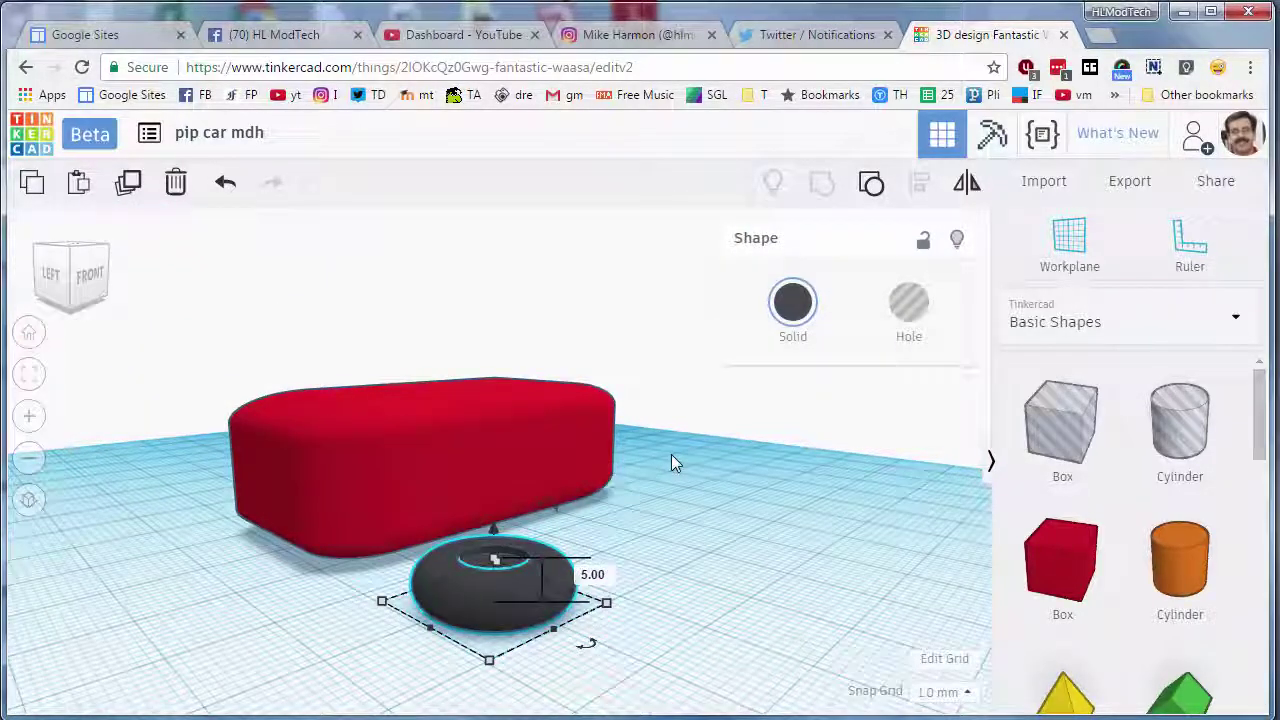
right_click_drag(671, 454, 597, 541)
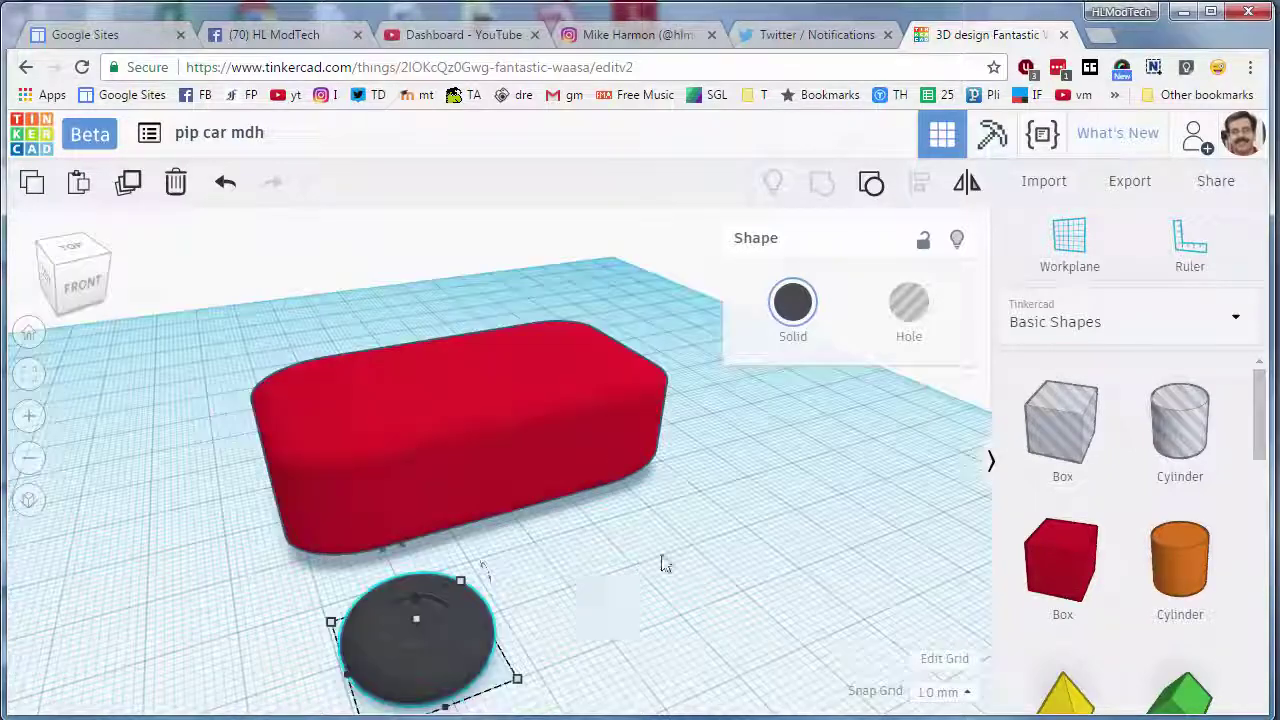
right_click_drag(763, 555, 405, 515)
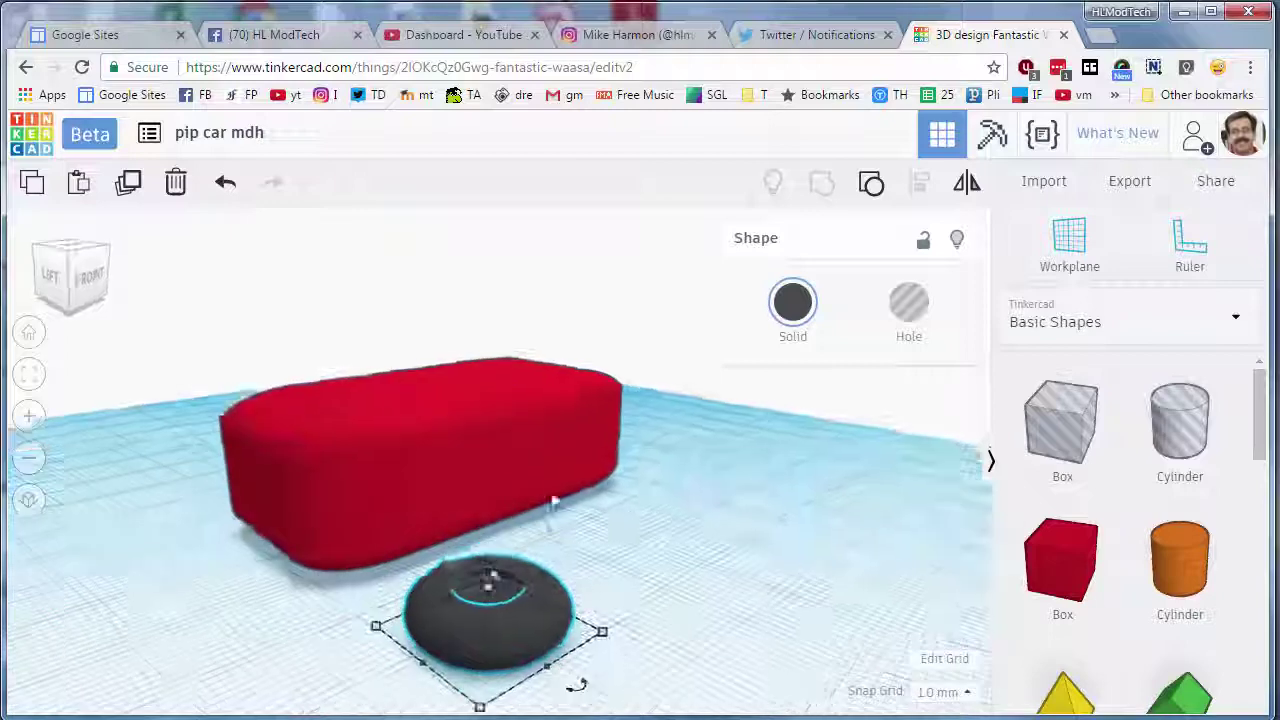